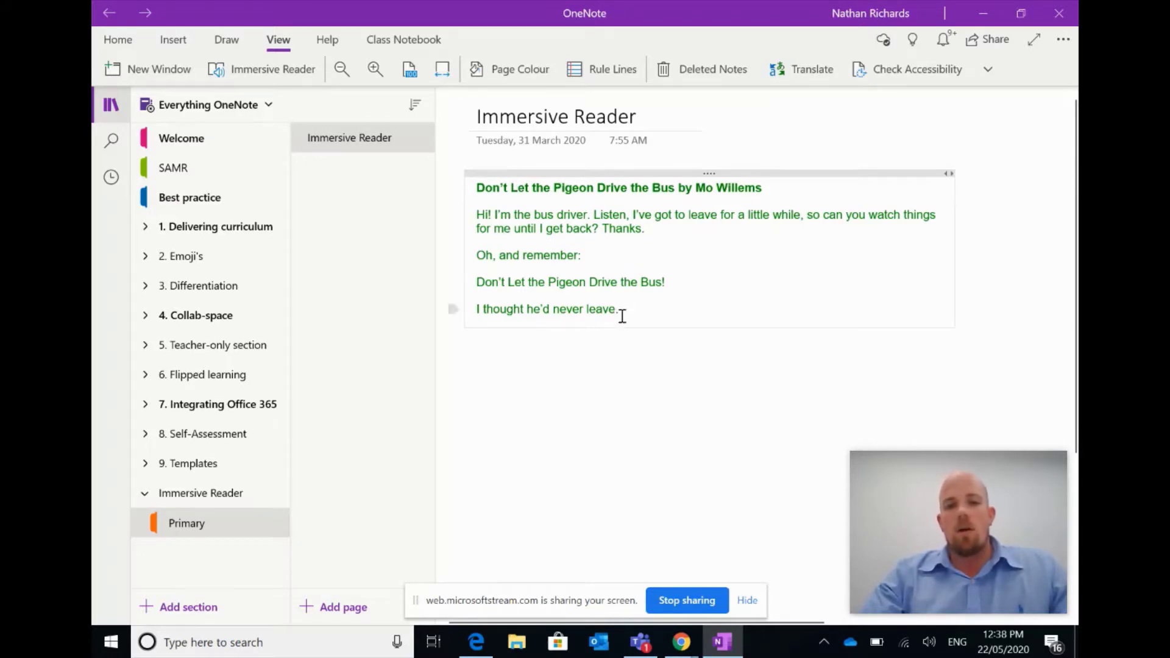
Step: Open the 'Don't Let the Pigeon Drive the Bus' page in Immersive Reader from the View ribbon
drag(620, 311, 482, 189)
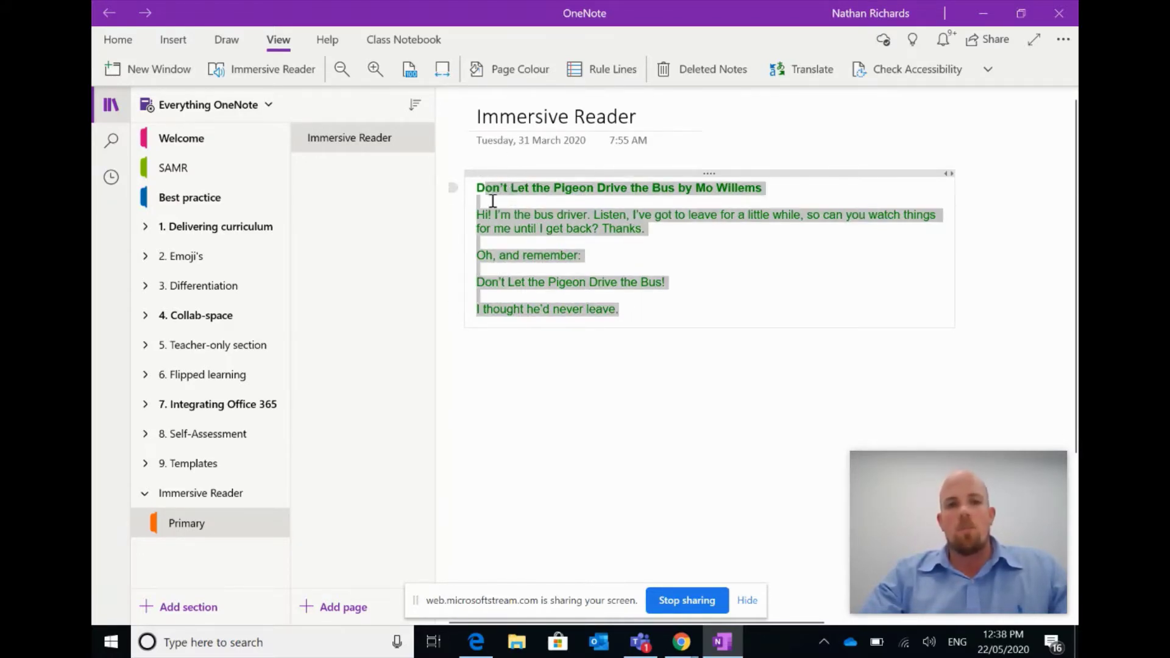
click(499, 214)
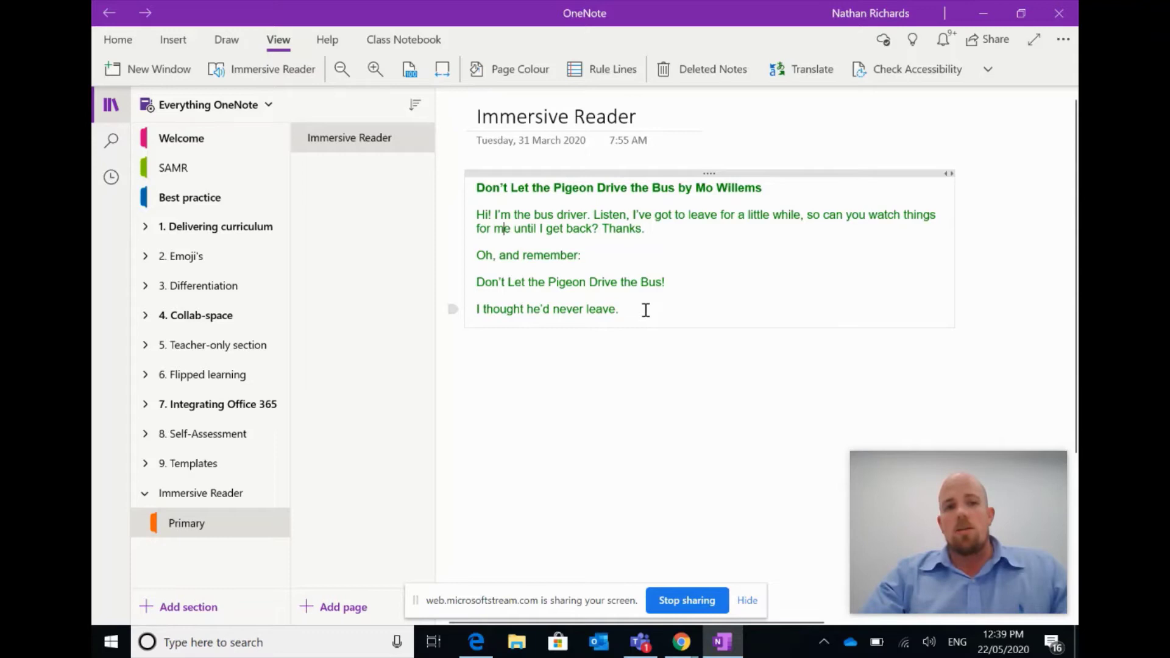
click(114, 41)
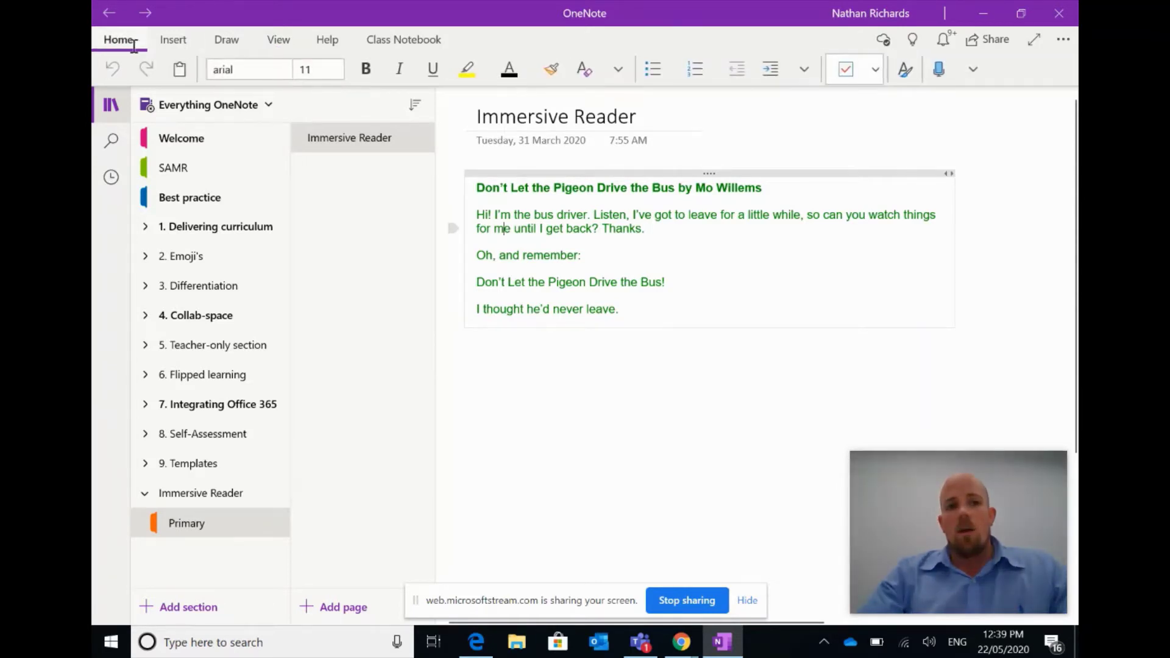
click(283, 38)
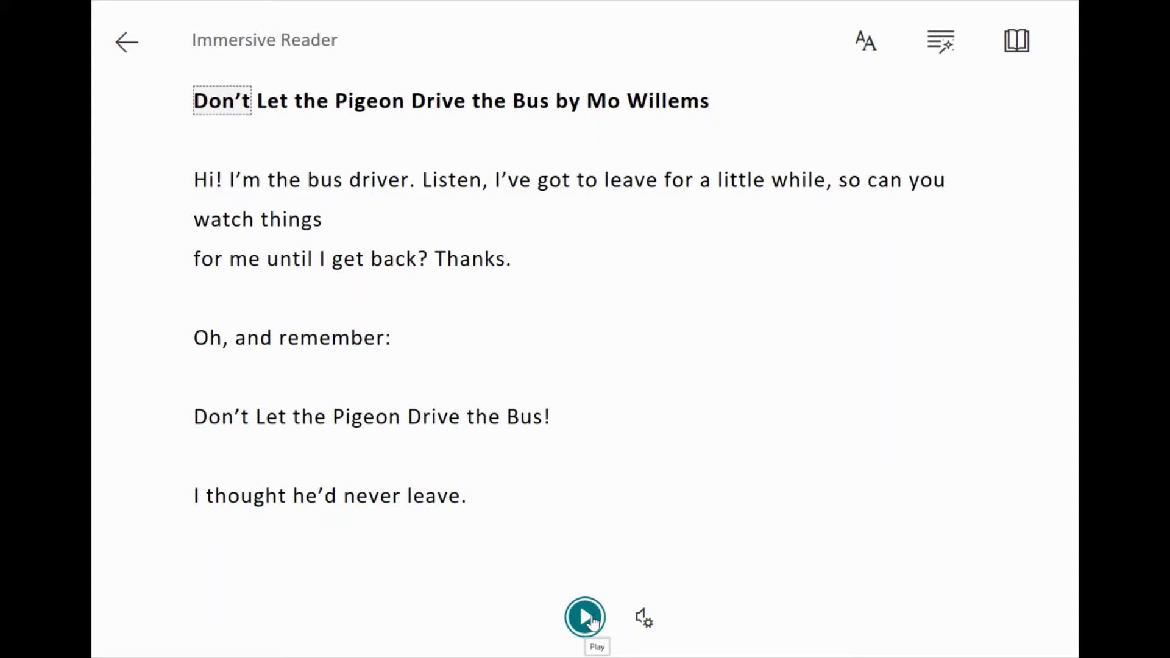
click(651, 626)
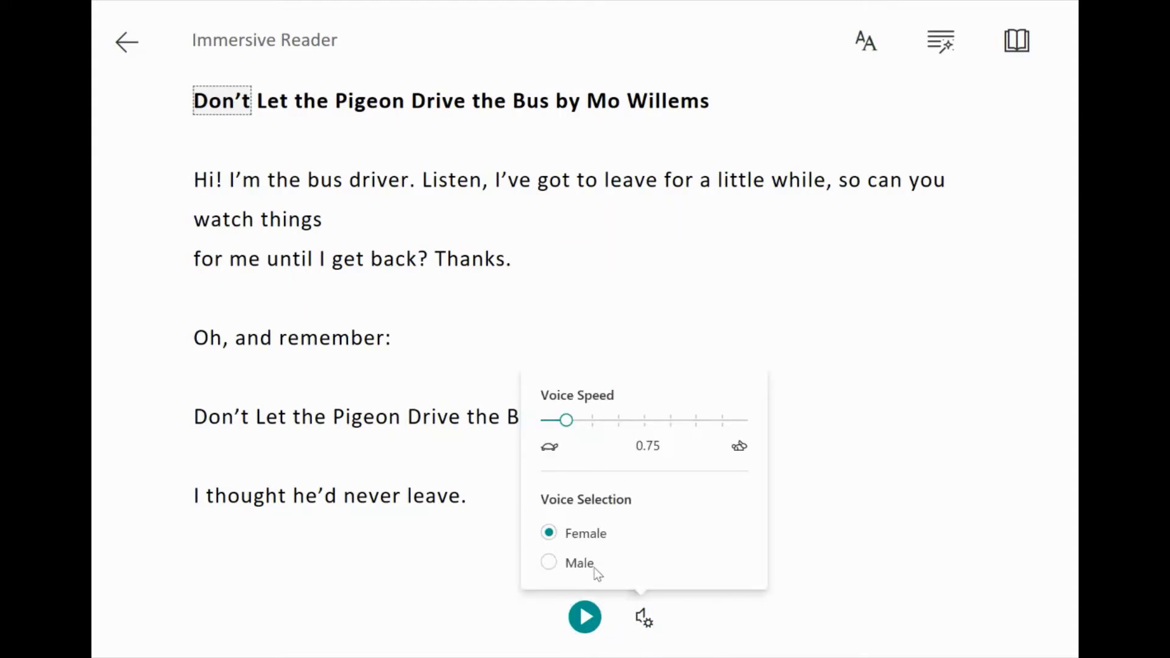
click(839, 432)
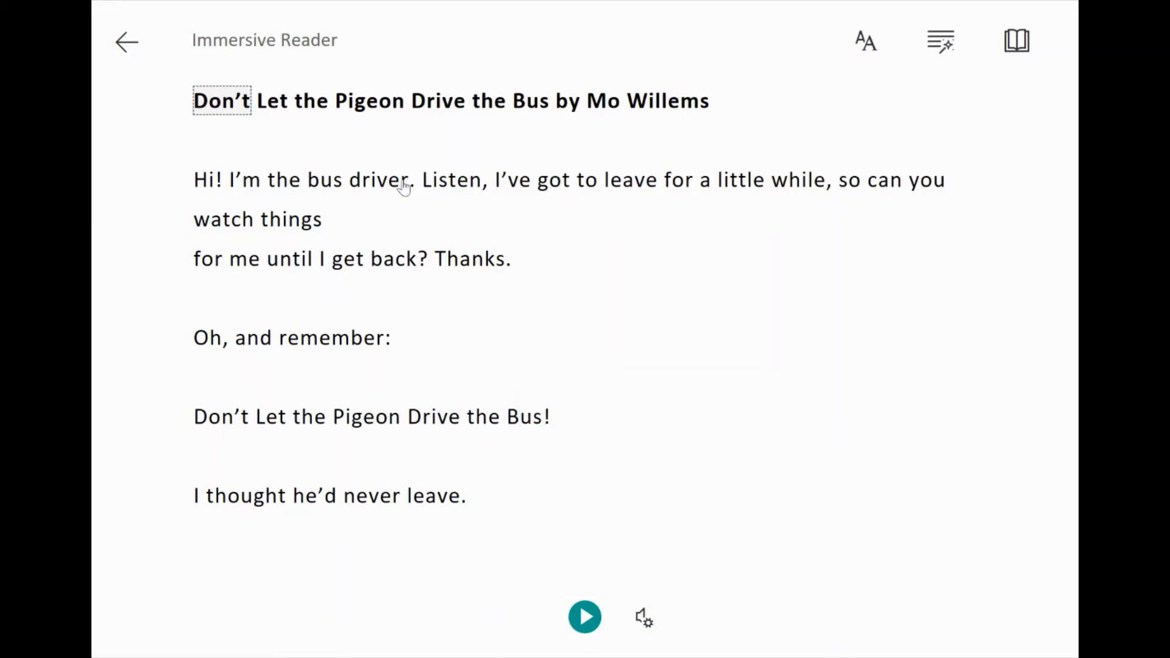
click(584, 617)
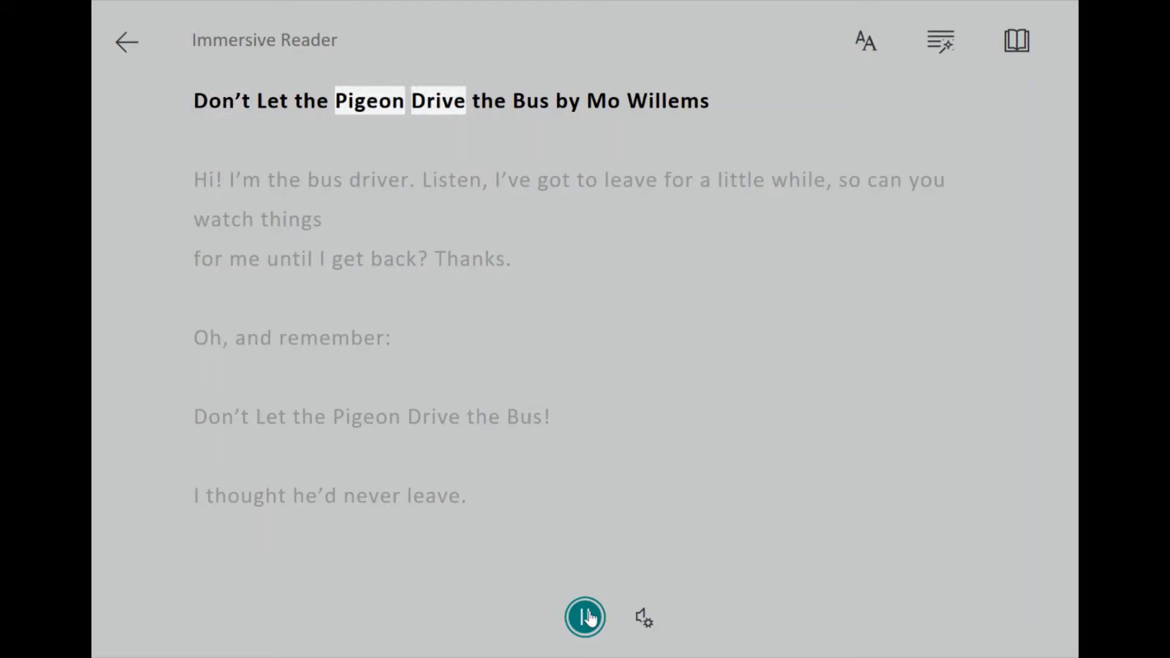
click(586, 617)
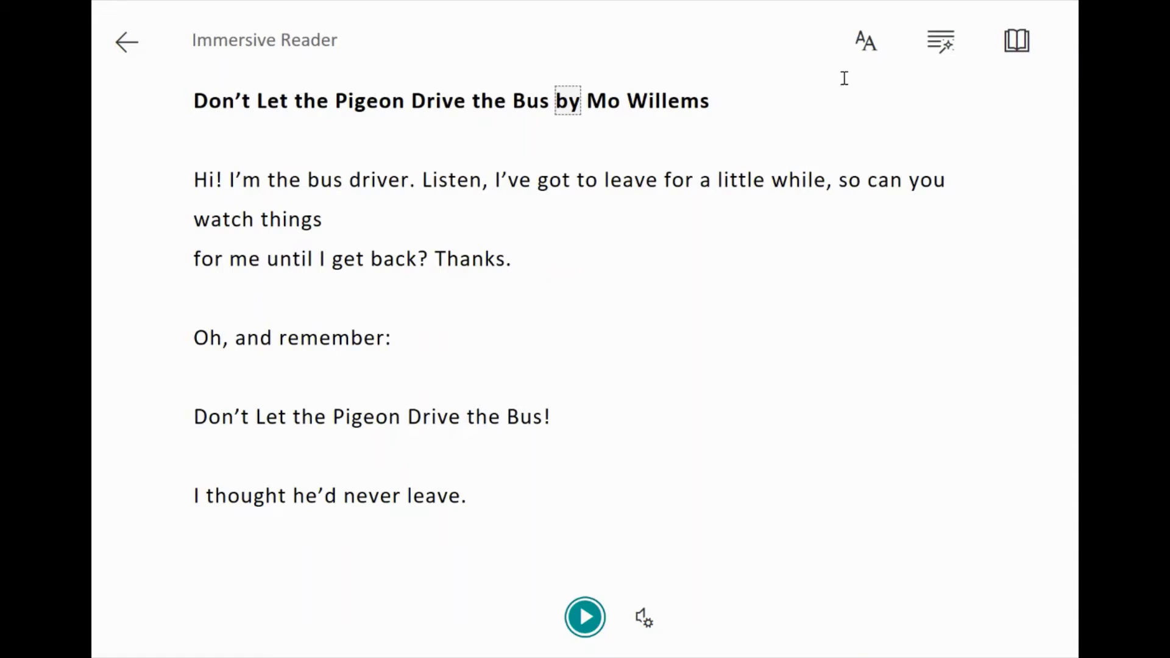
Step: Set the reading text to size 36 Comic Sans with increased spacing
click(868, 49)
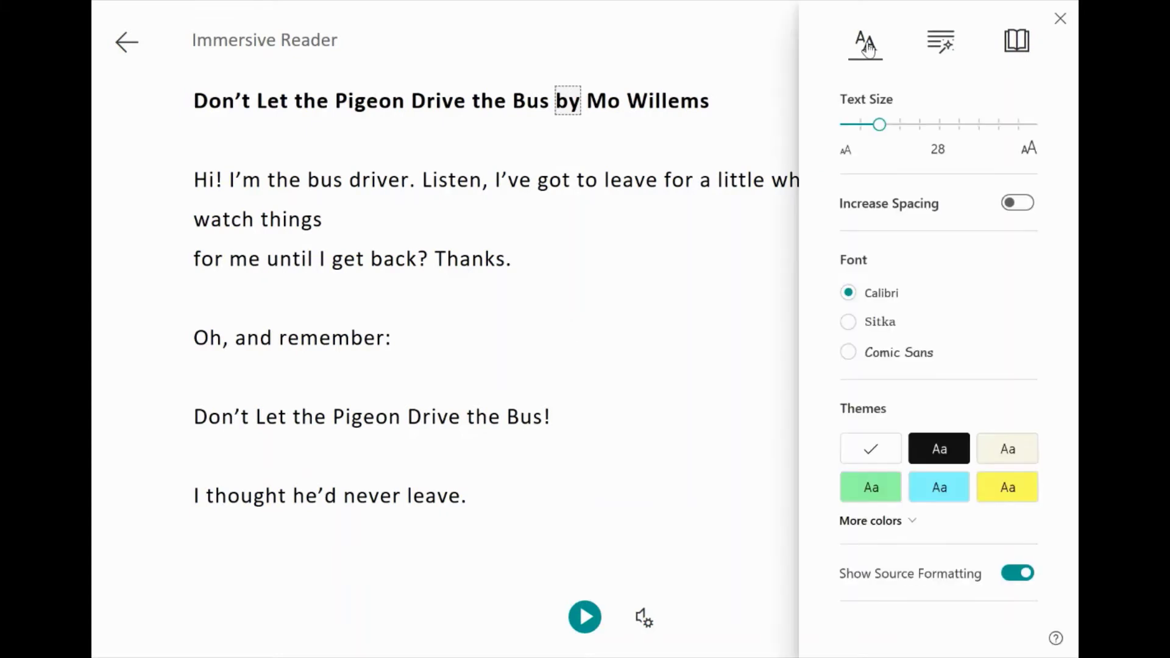
drag(880, 124, 998, 124)
drag(919, 130, 890, 127)
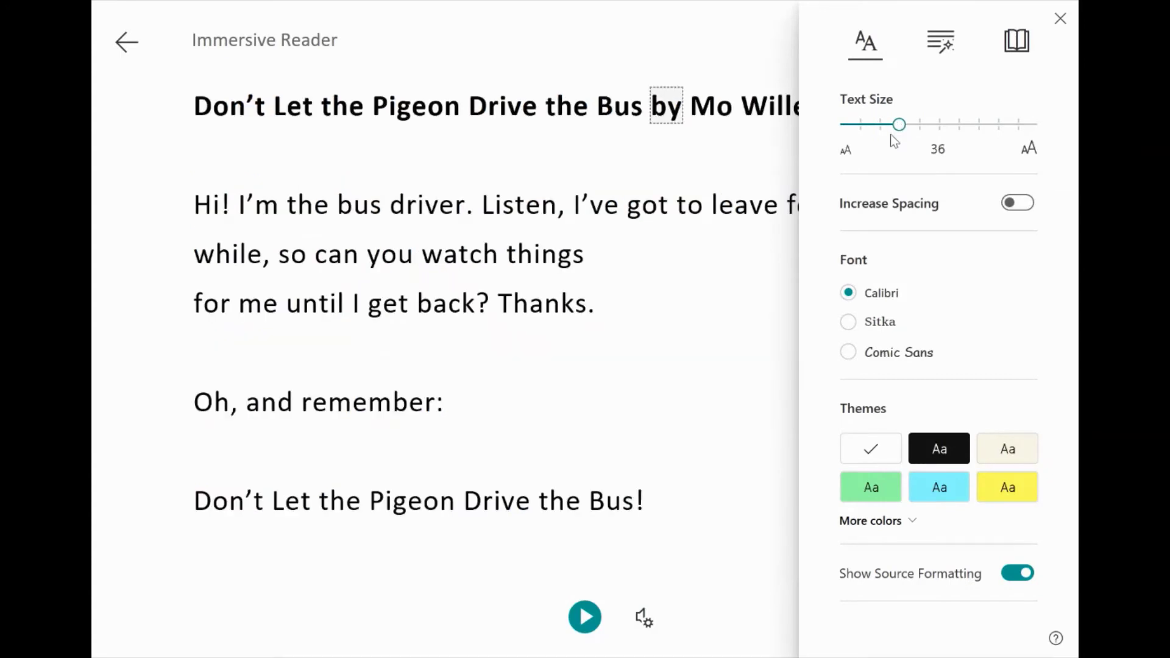
click(1021, 205)
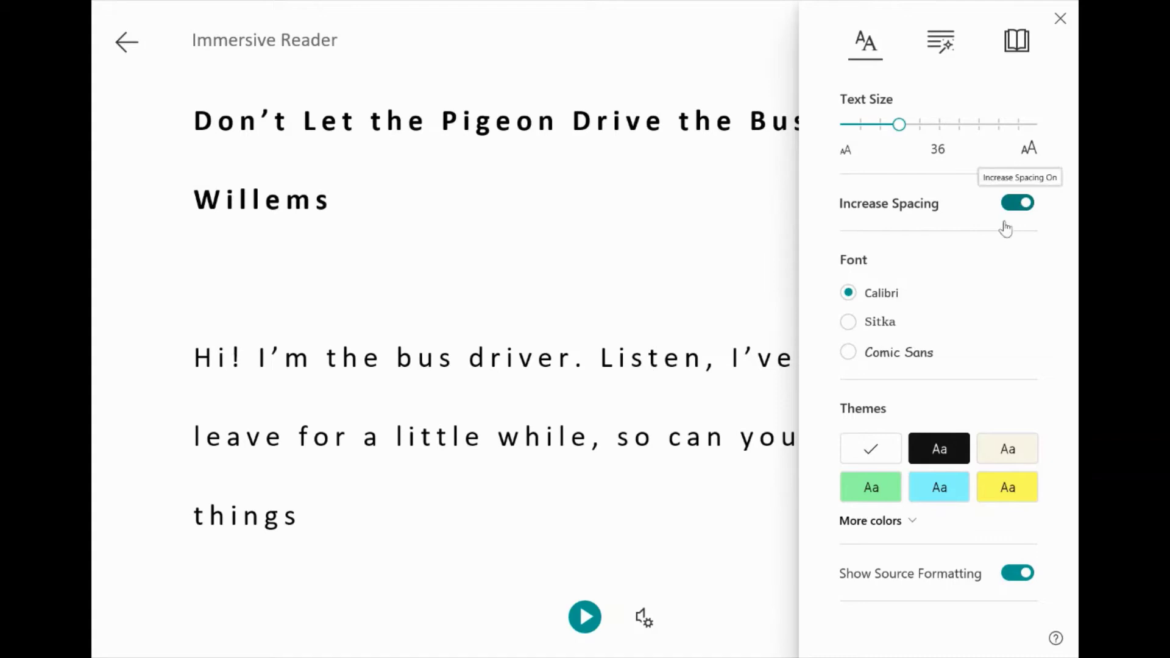
click(851, 323)
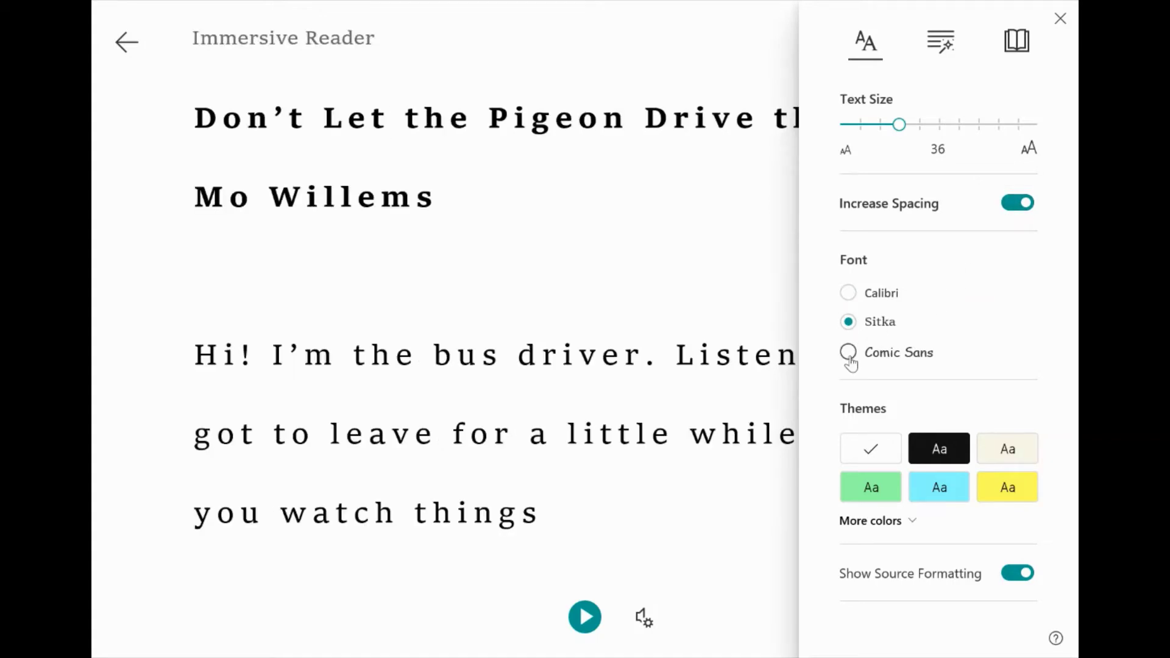
click(849, 354)
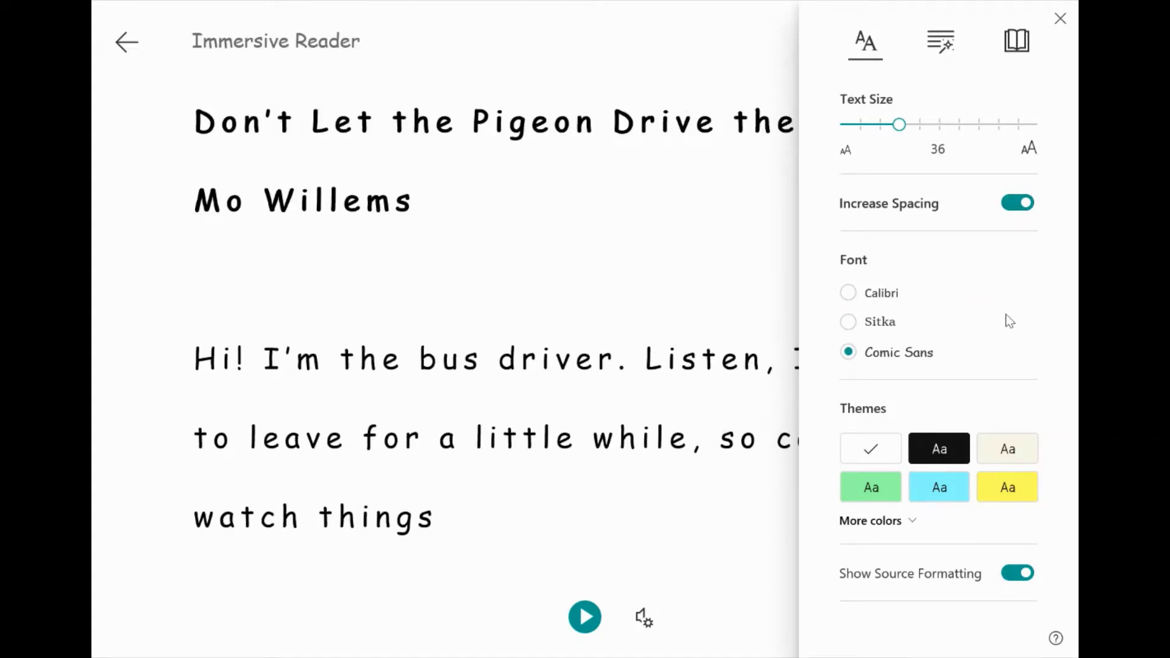
Step: Apply the Sky blue background theme from the extra colour options
click(897, 523)
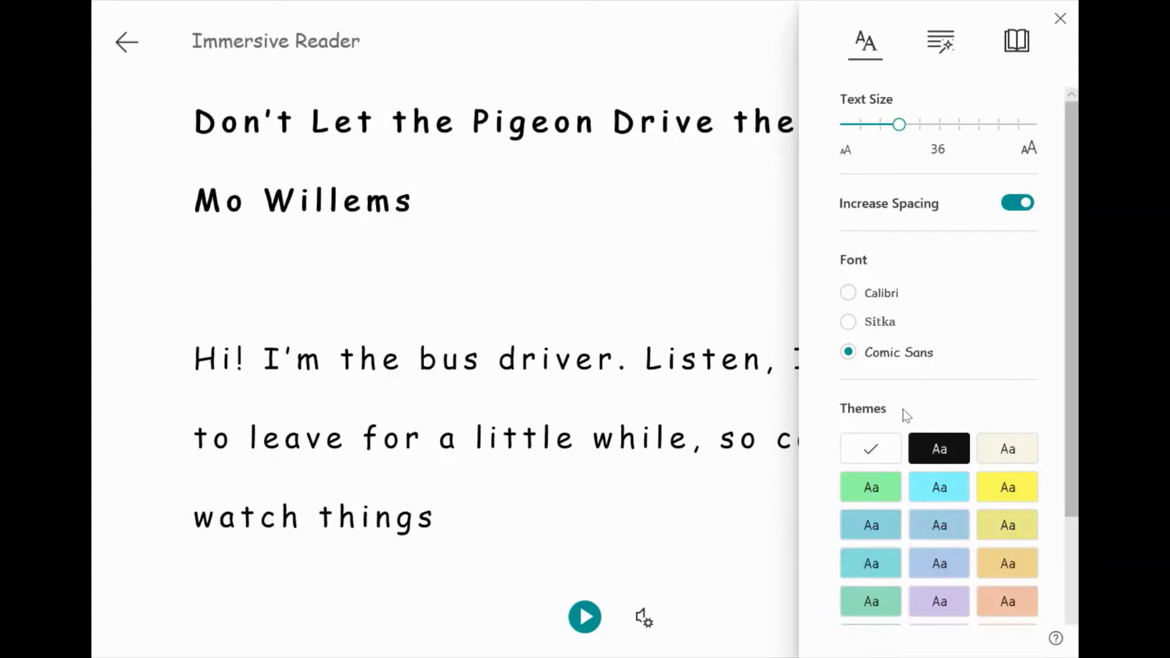
scroll(907, 416, down, 3)
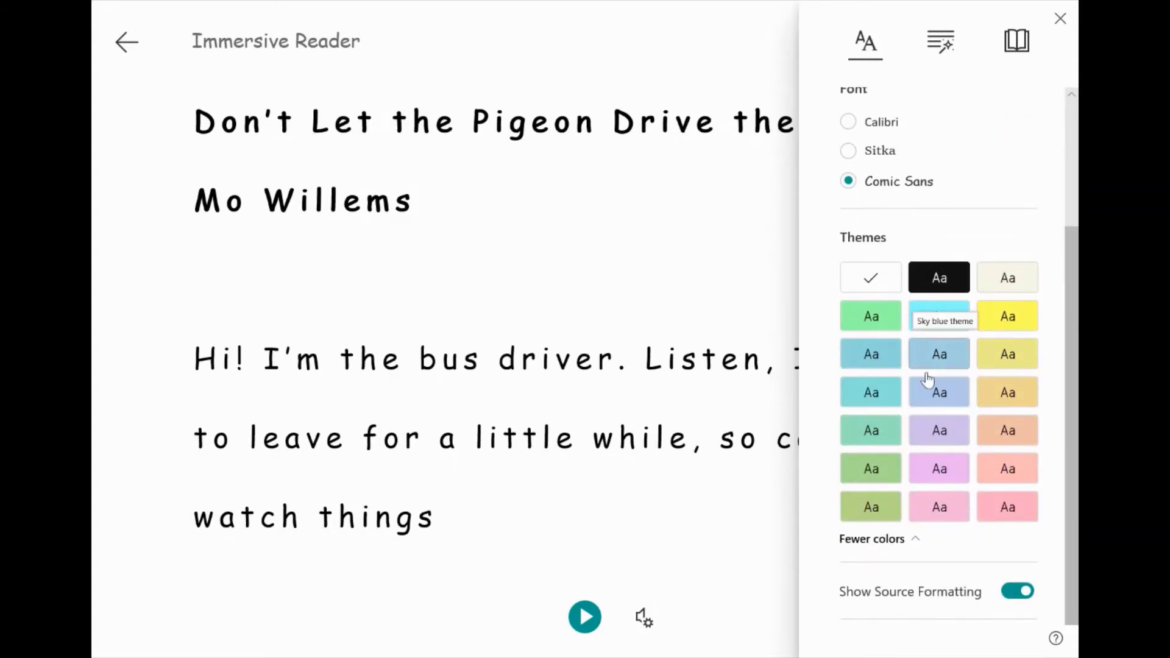
click(924, 396)
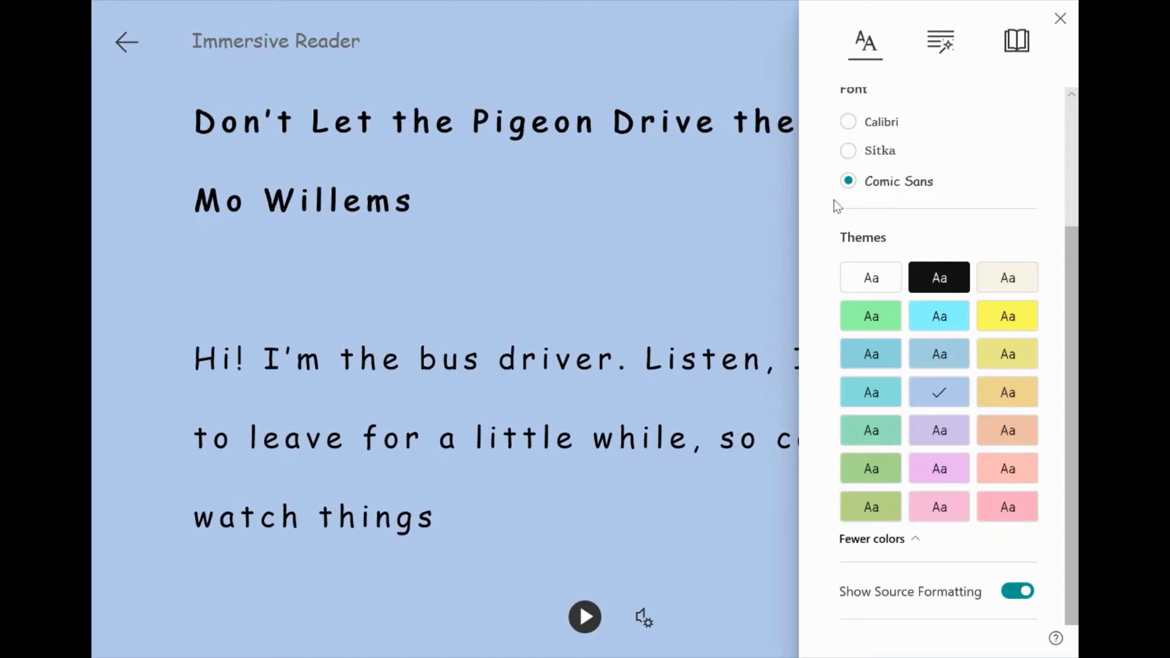
scroll(935, 354, up, 3)
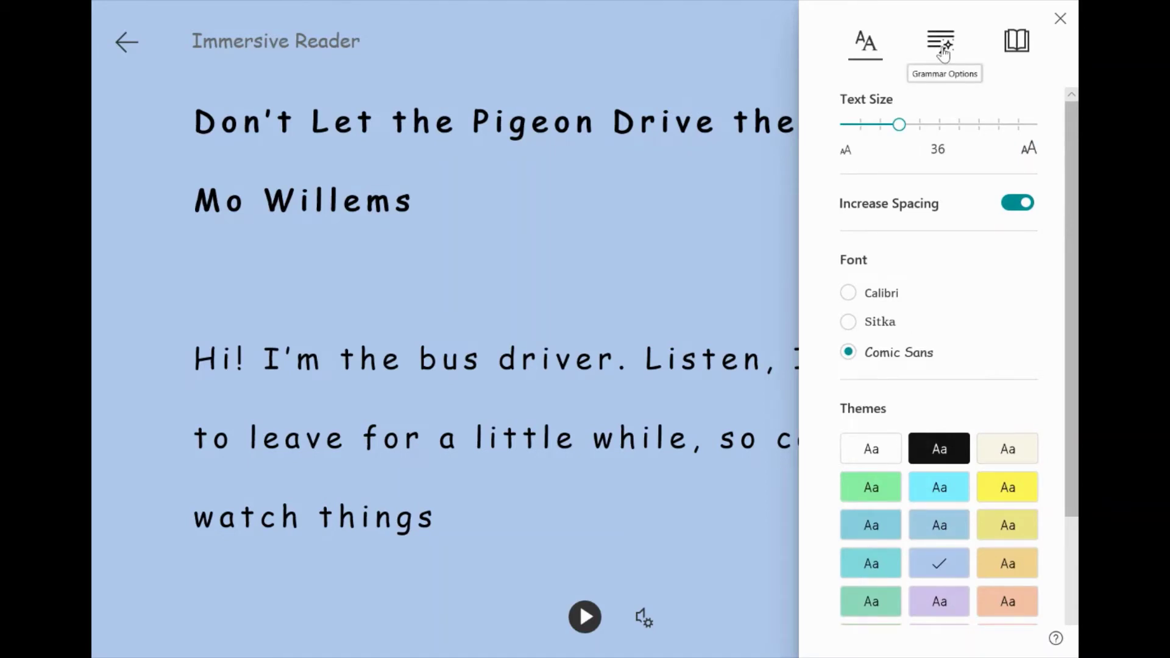
Step: Turn on Syllables in Grammar Options so words show as Pi·geon, Wil·lems and dri·ver
click(943, 54)
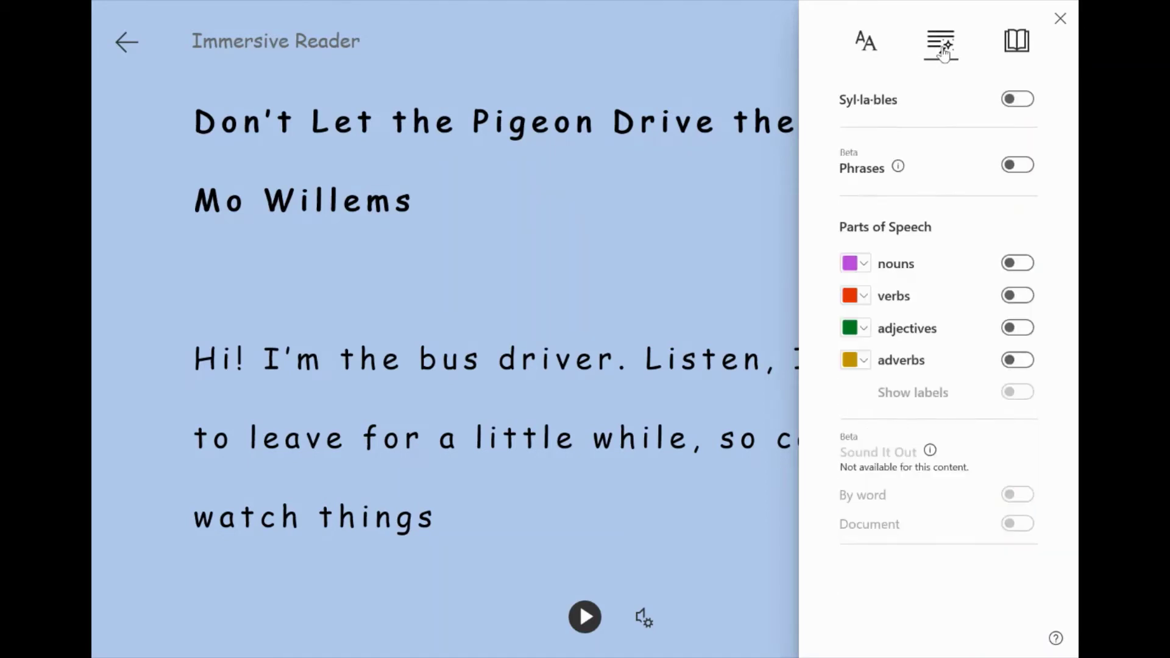
click(1025, 102)
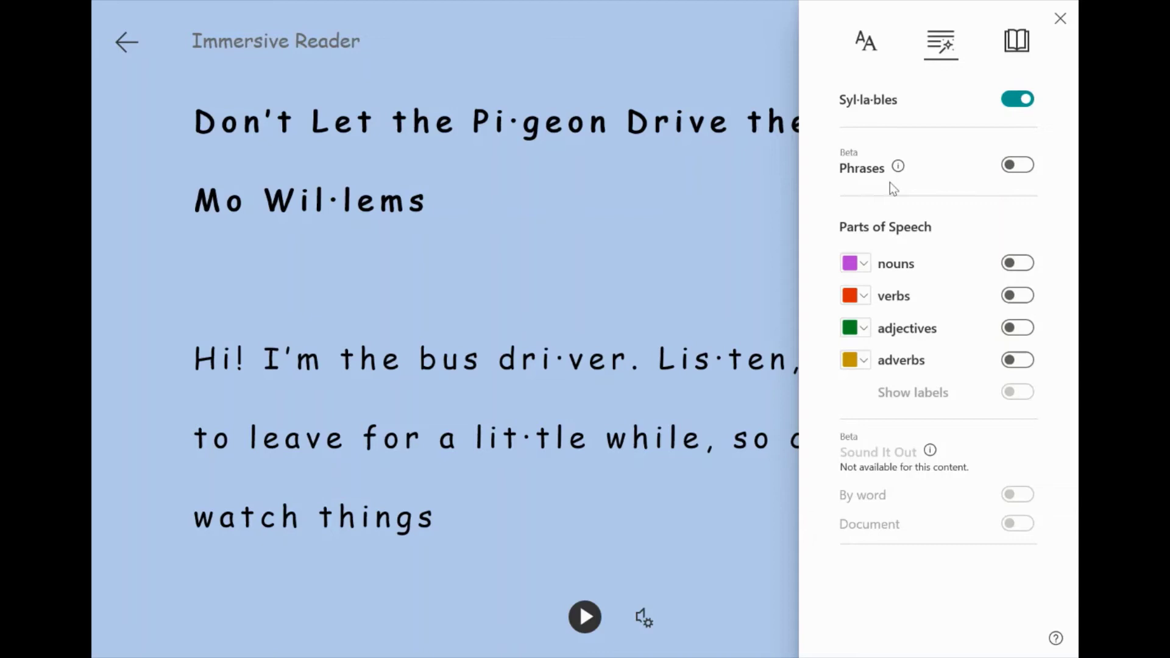
Step: Turn on purple noun highlighting in Grammar Options
click(864, 264)
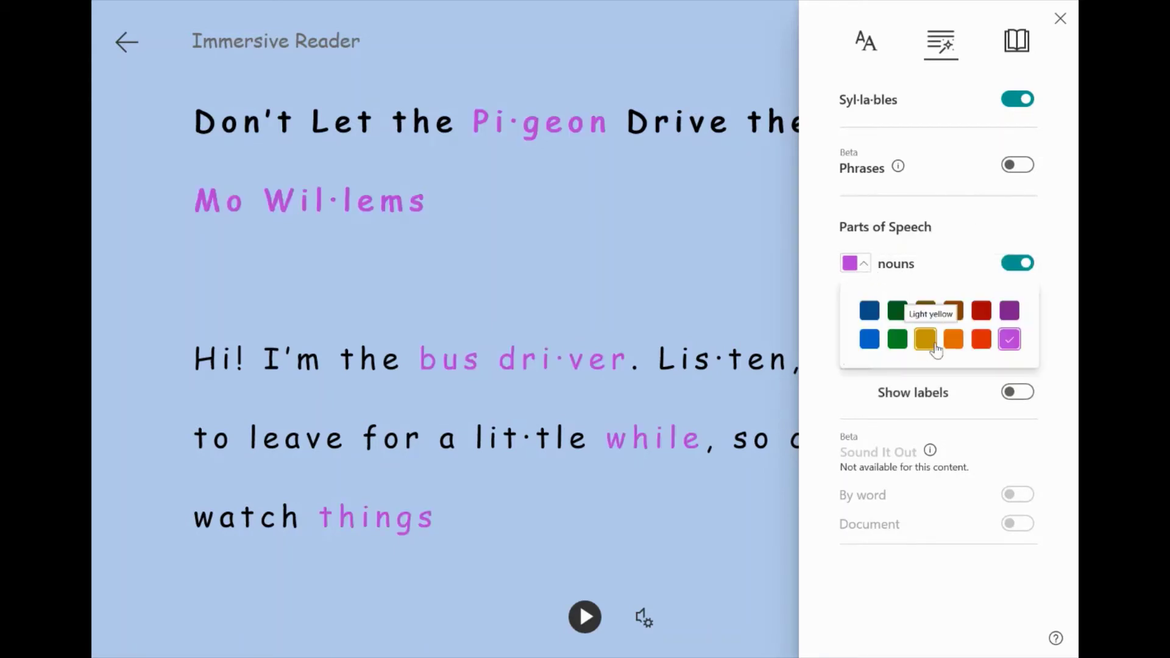
click(1006, 263)
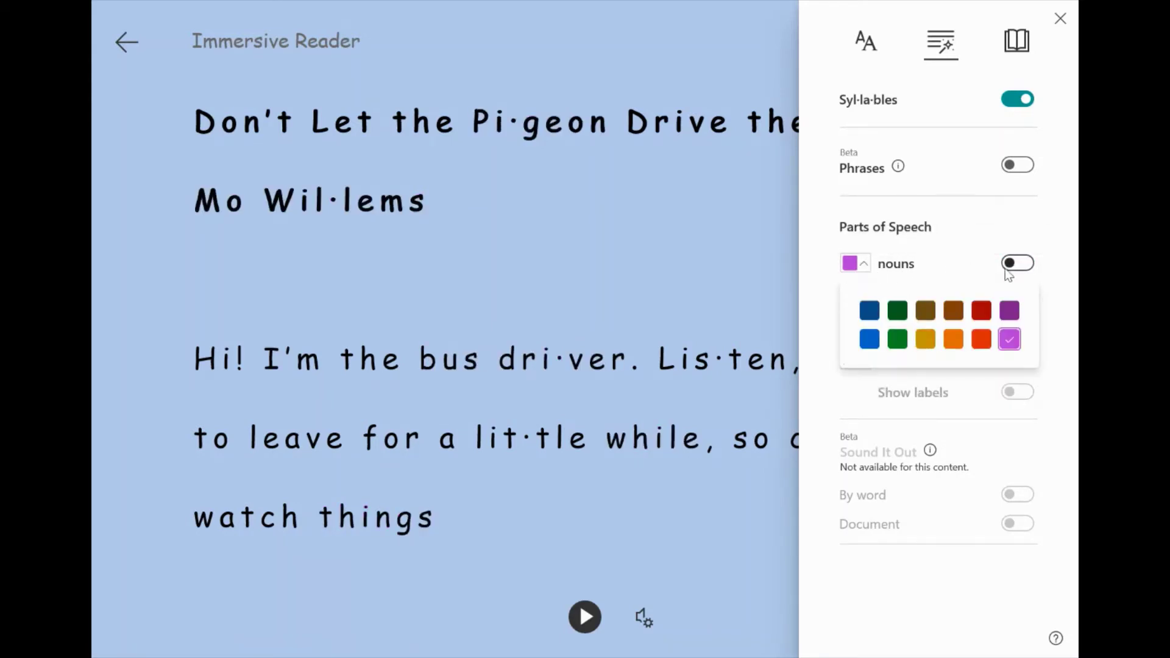
click(1022, 263)
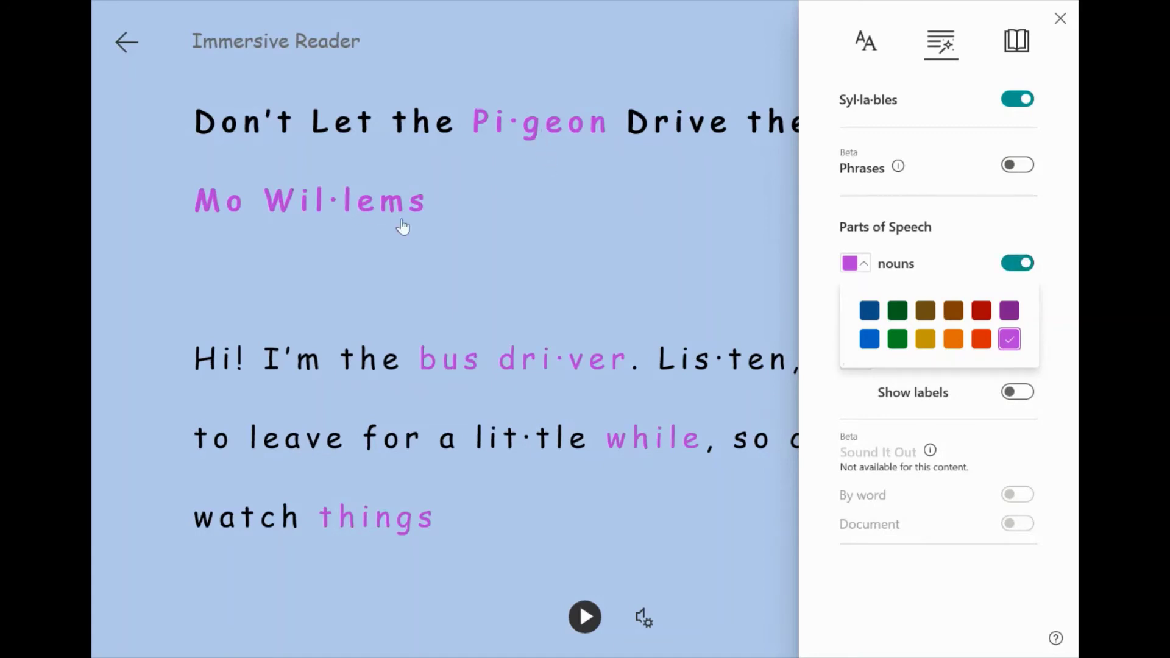
scroll(648, 375, down, 2)
scroll(649, 380, down, 2)
scroll(648, 374, up, 4)
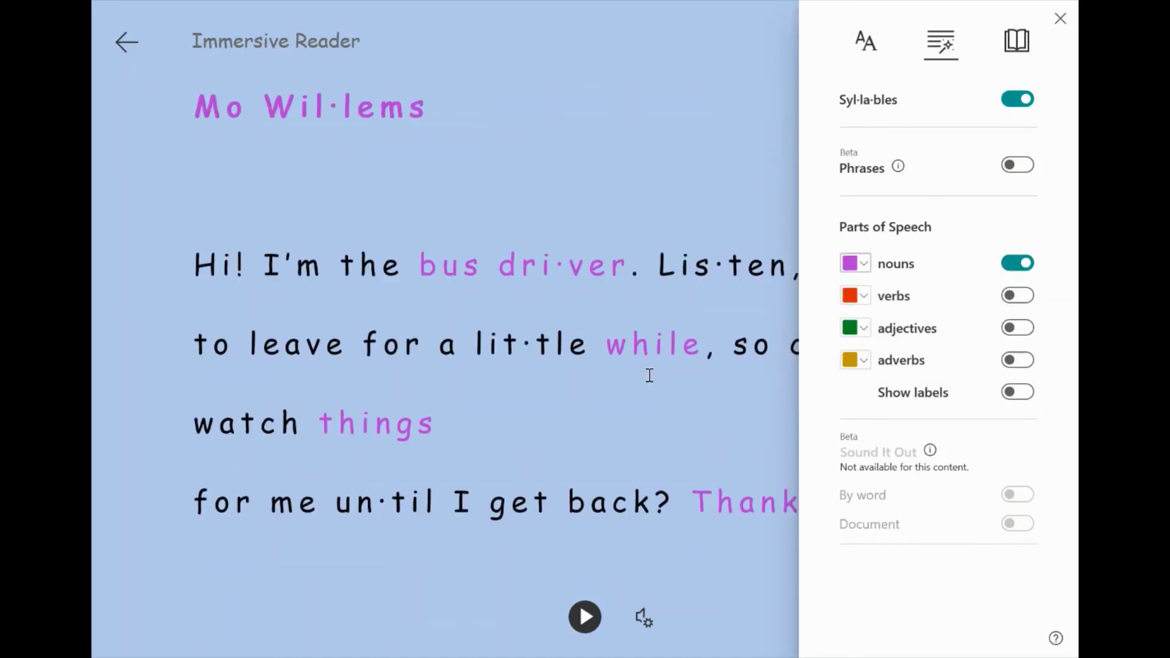
Step: Colour-code verbs, adjectives and adverbs as well
click(1013, 297)
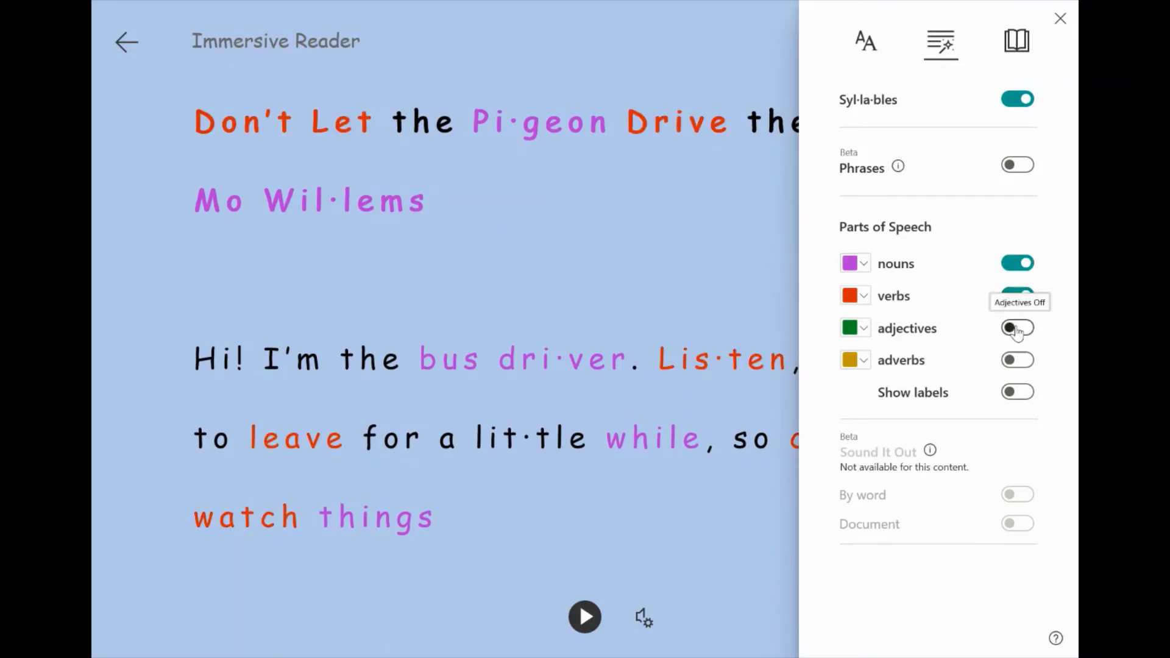
click(1016, 329)
click(1019, 358)
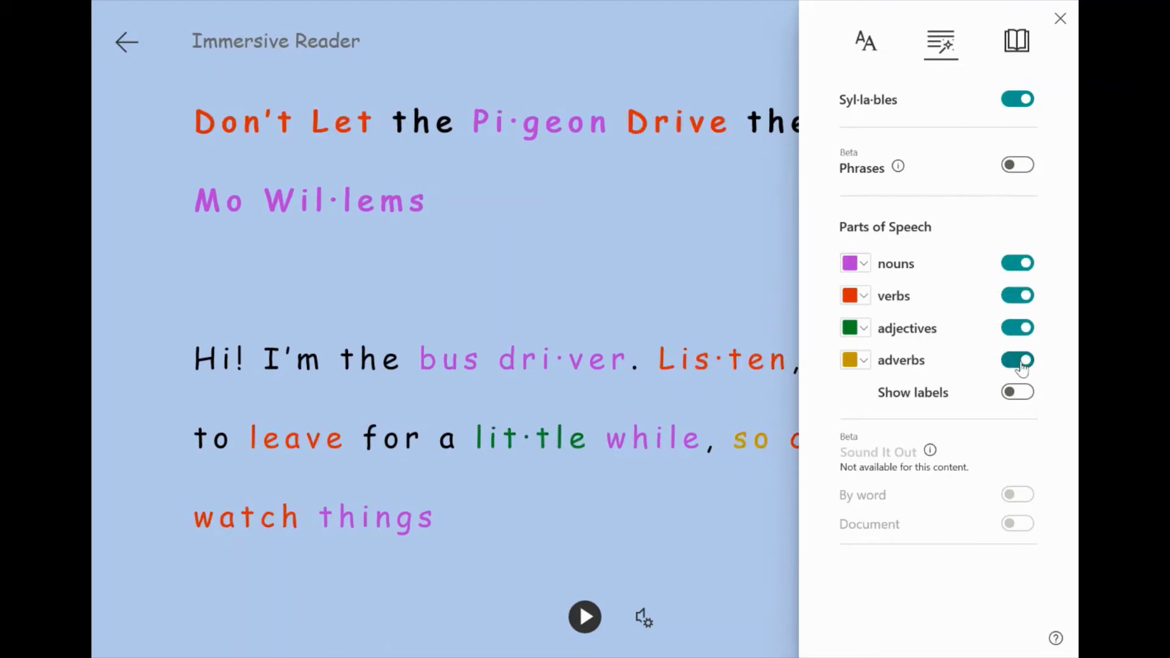
scroll(698, 376, down, 2)
scroll(701, 375, down, 5)
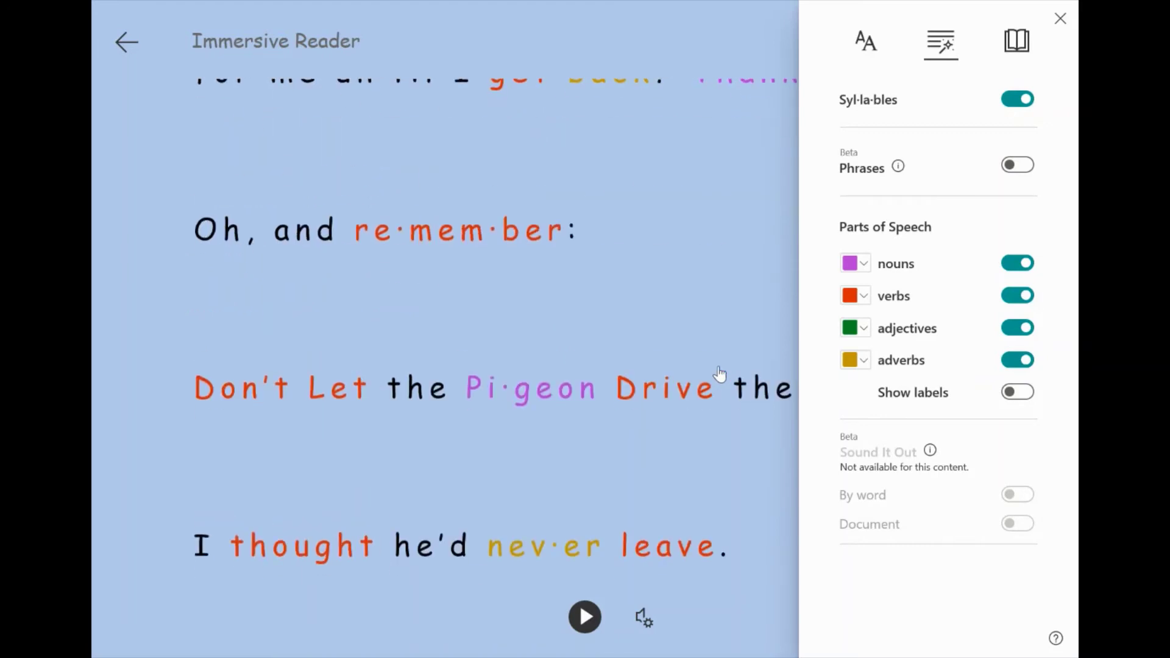
scroll(719, 374, up, 6)
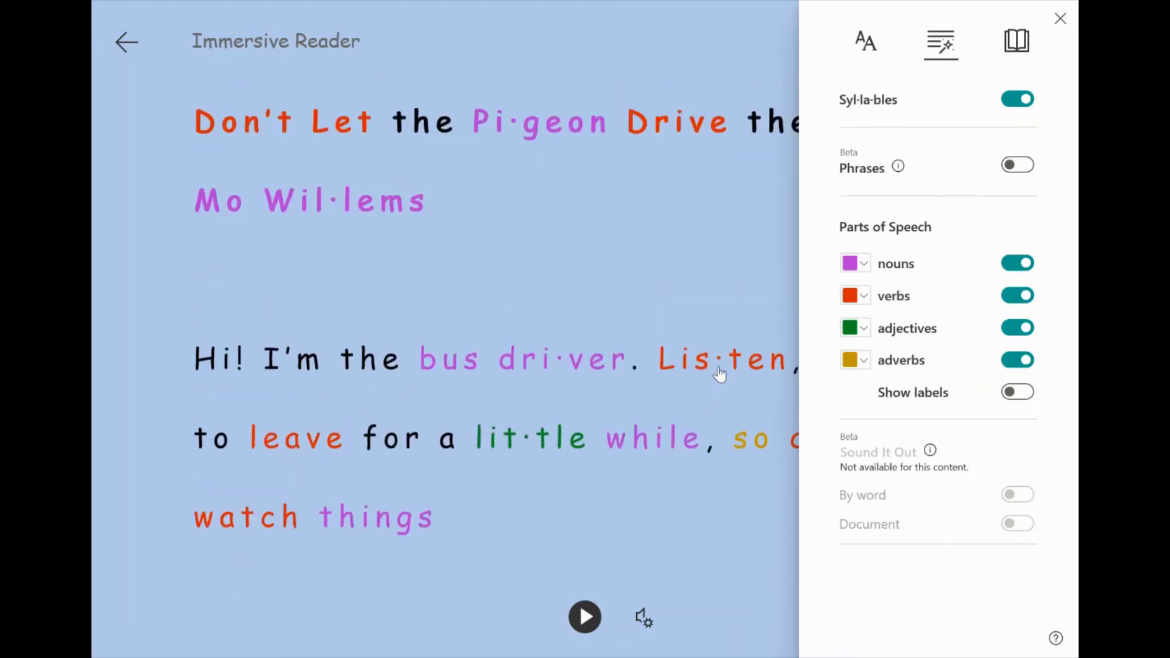
Step: Show part-of-speech labels, then turn off adverbs, adjectives and verbs, leaving only nouns marked 'n.'
click(1021, 394)
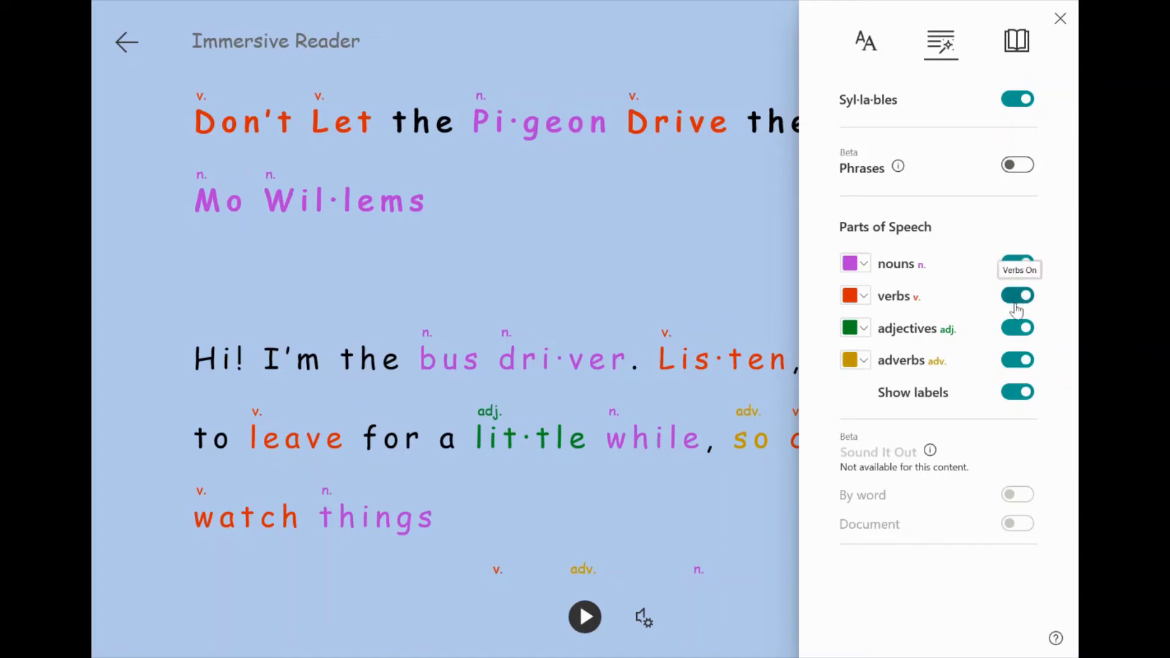
click(1017, 361)
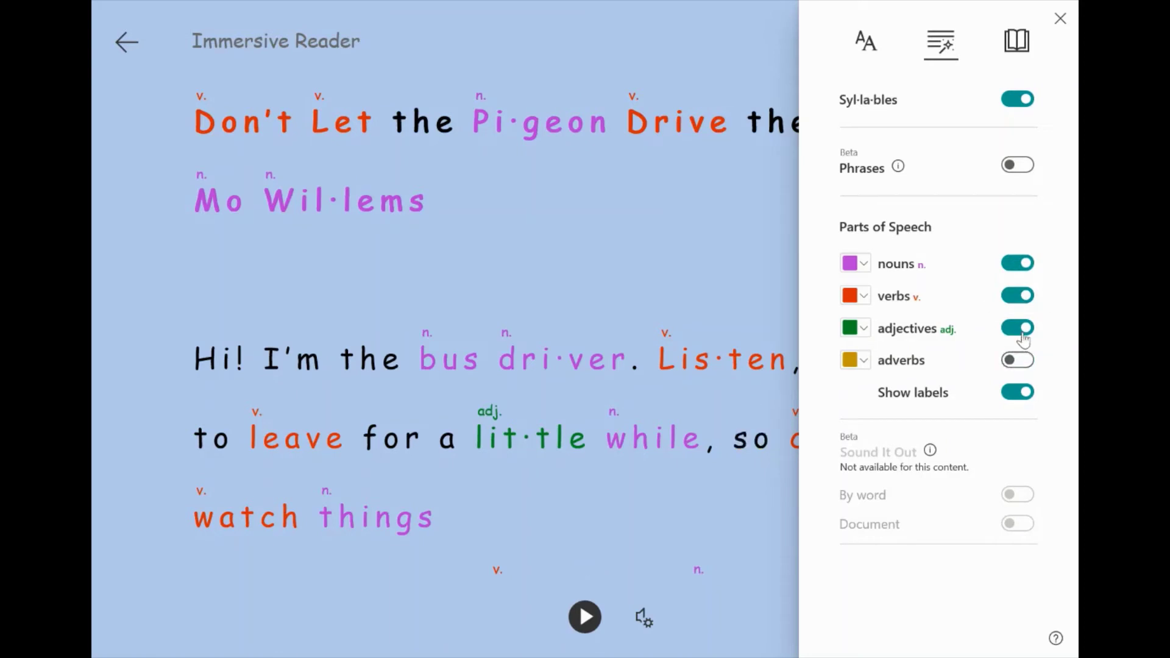
click(1021, 332)
click(1019, 297)
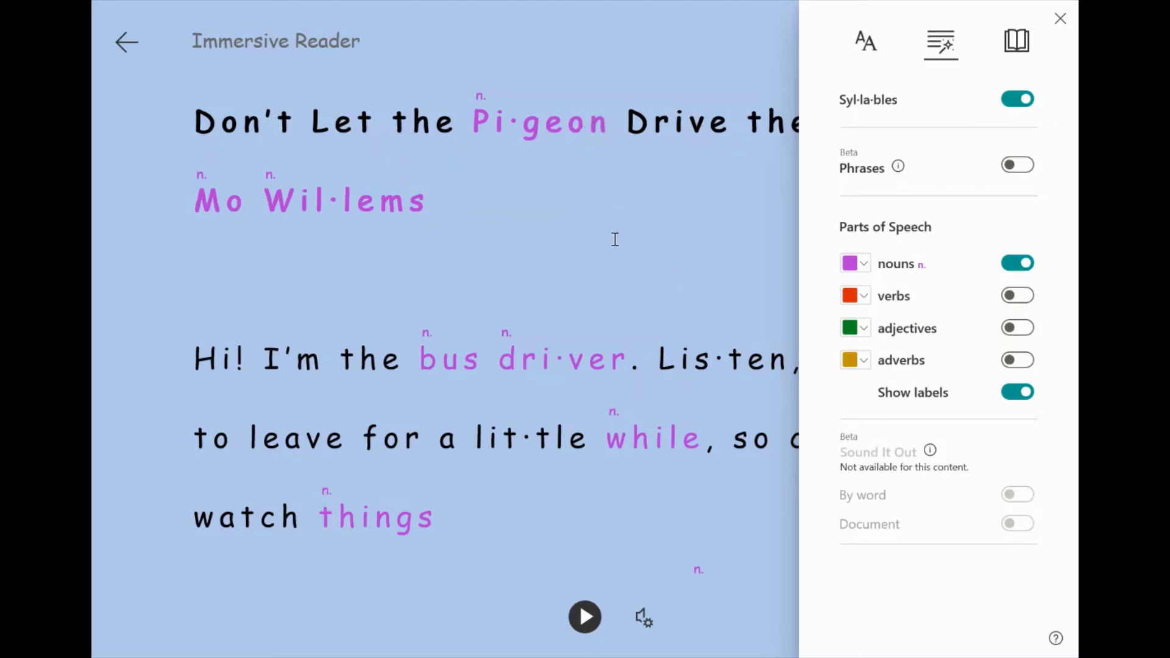
Step: Turn on Line Focus with a three-line band in Reading Preferences
click(1016, 43)
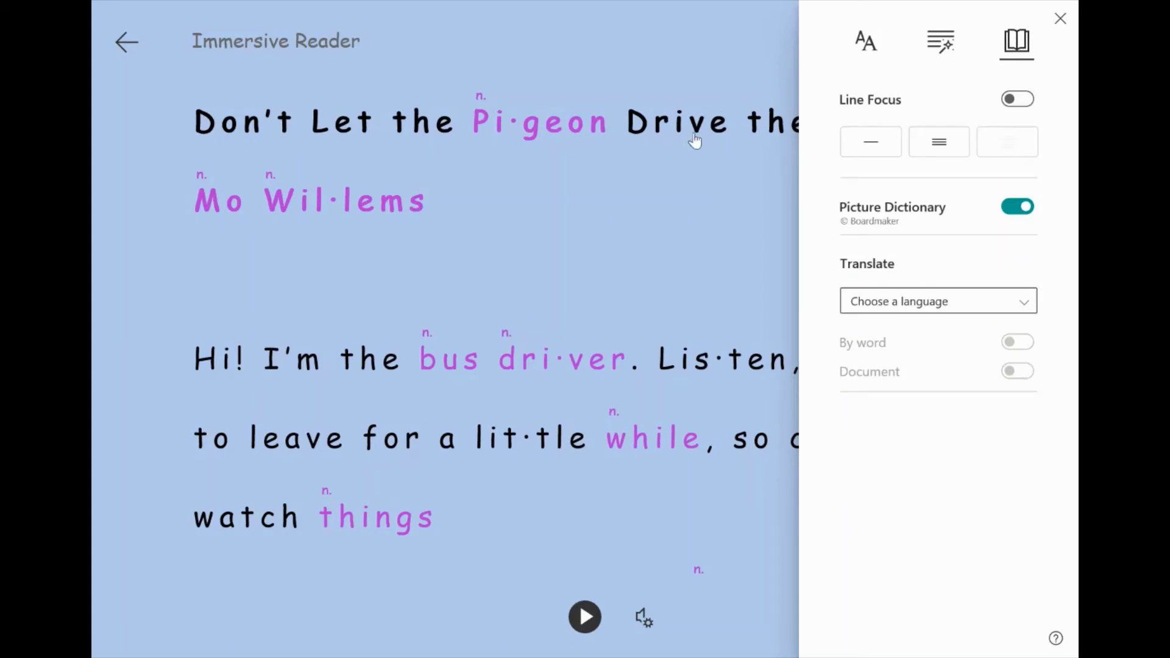
click(1022, 100)
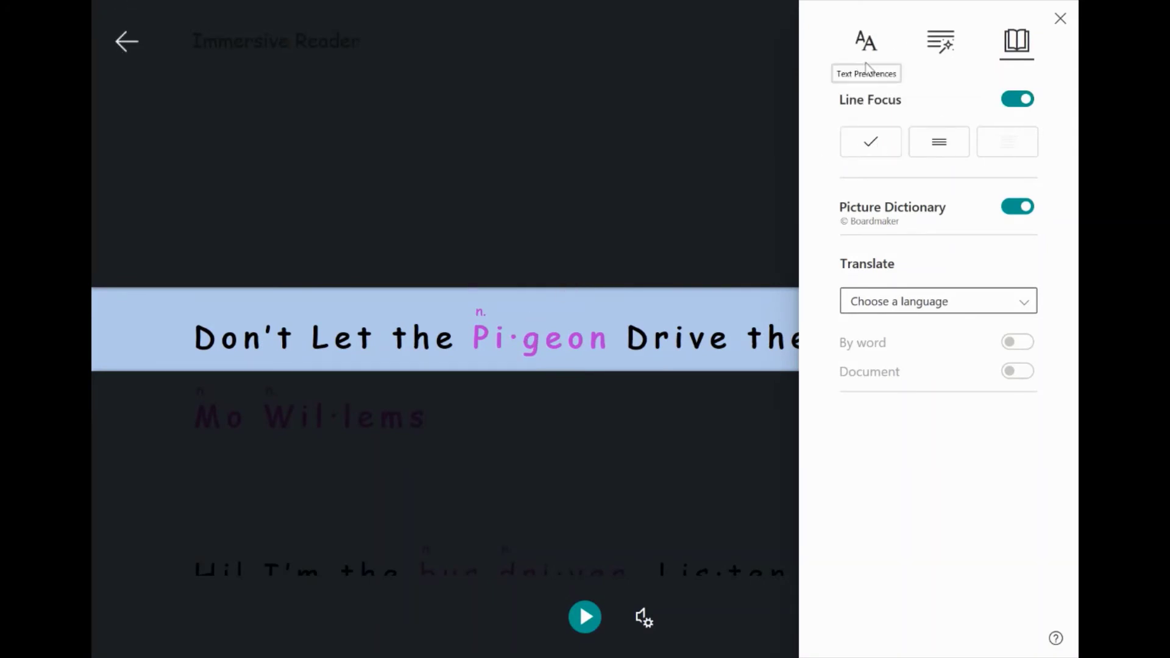
click(949, 150)
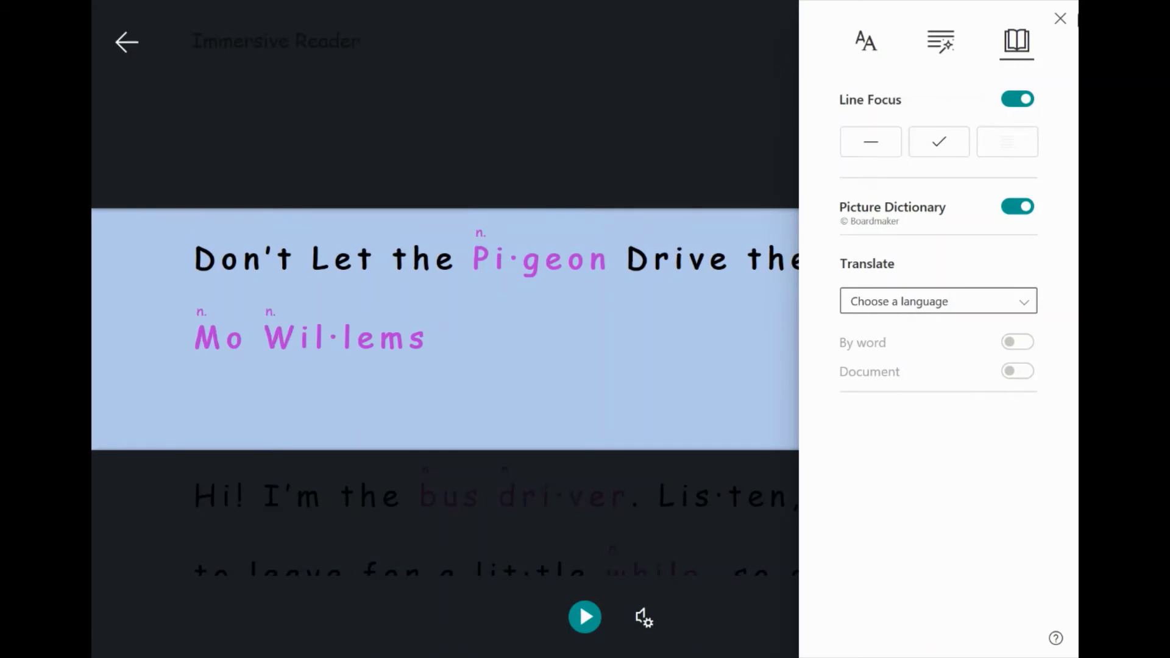
click(1061, 18)
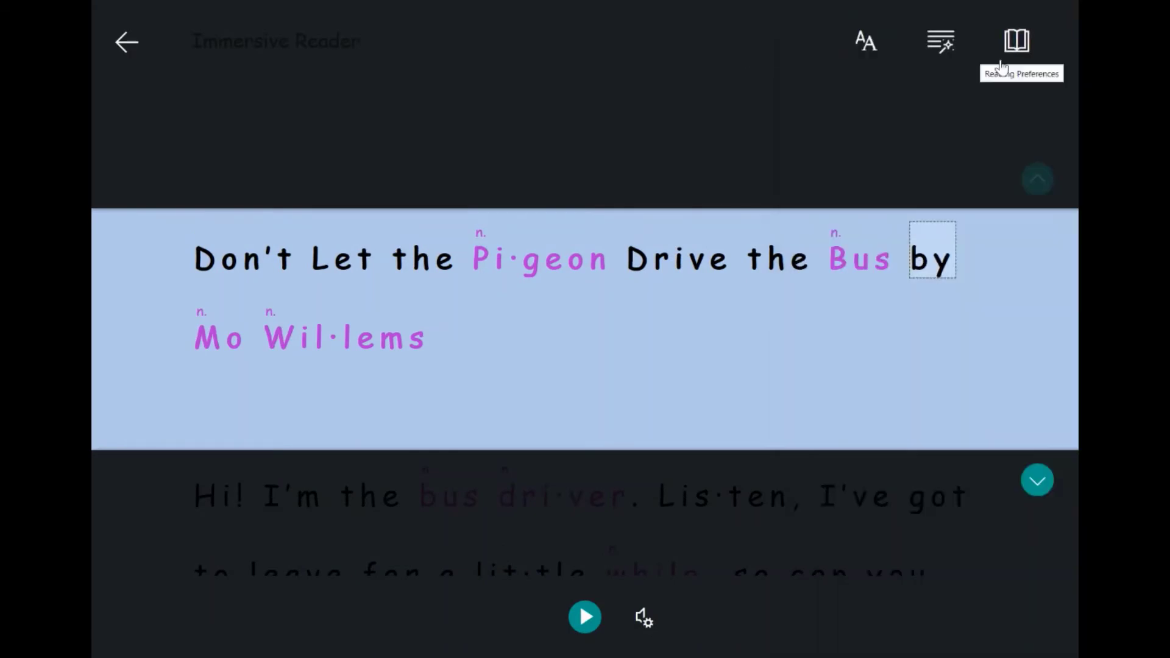
Step: Step the focus band down through the story, then back up to the title
click(1042, 483)
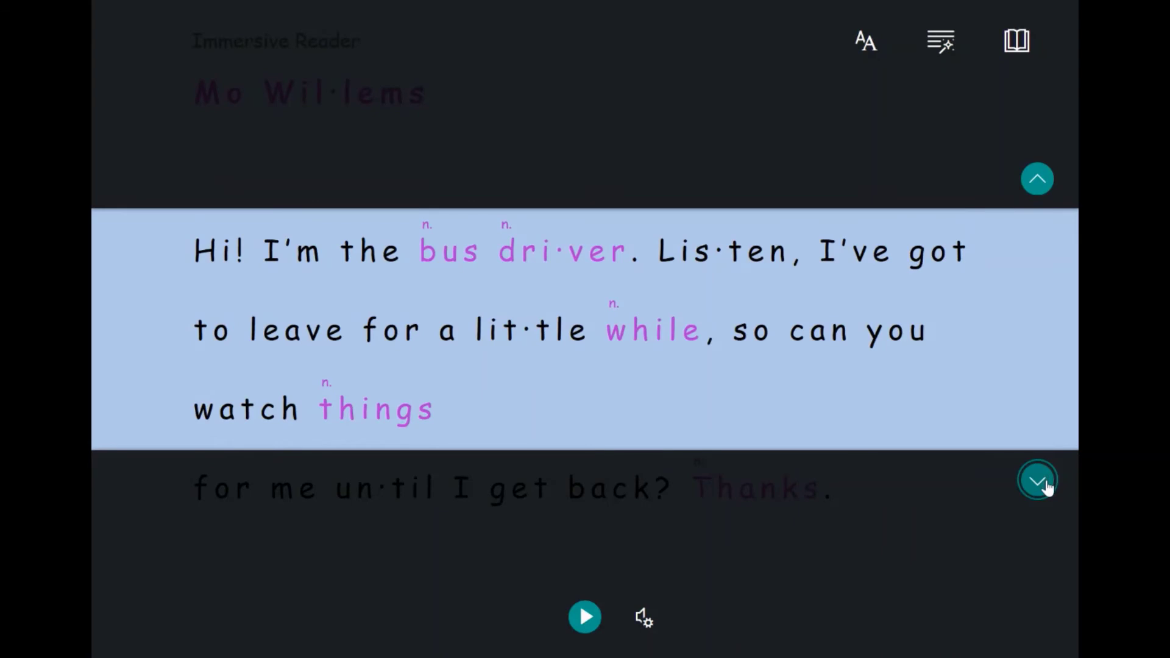
click(1045, 484)
click(1044, 485)
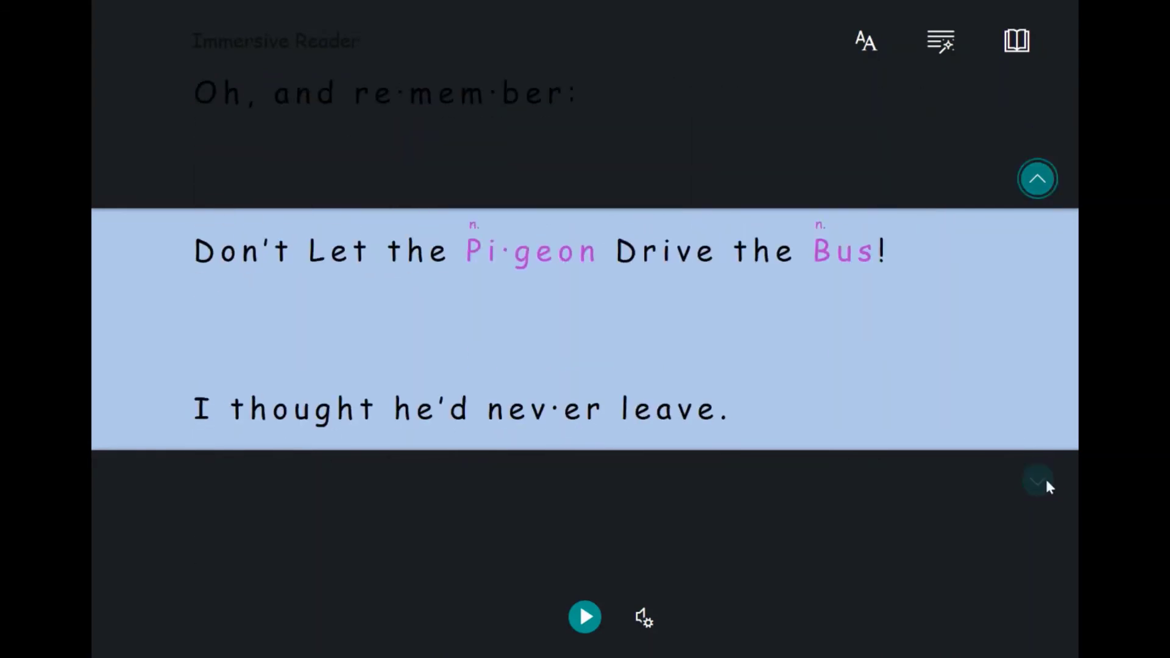
click(1039, 181)
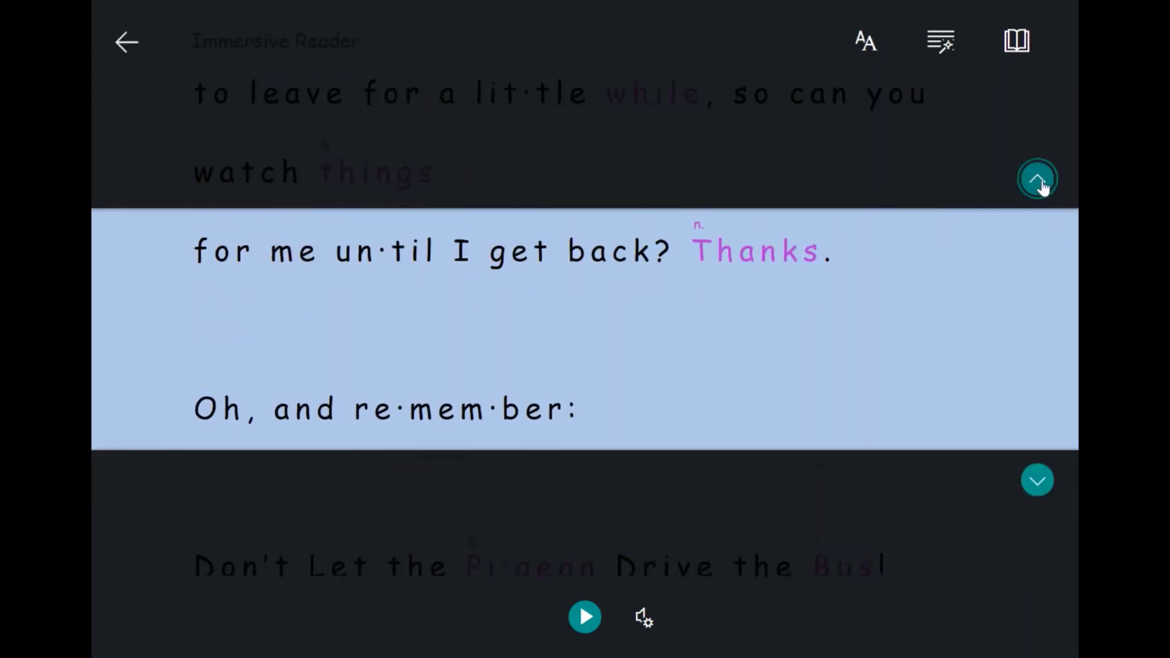
click(1039, 181)
click(1040, 182)
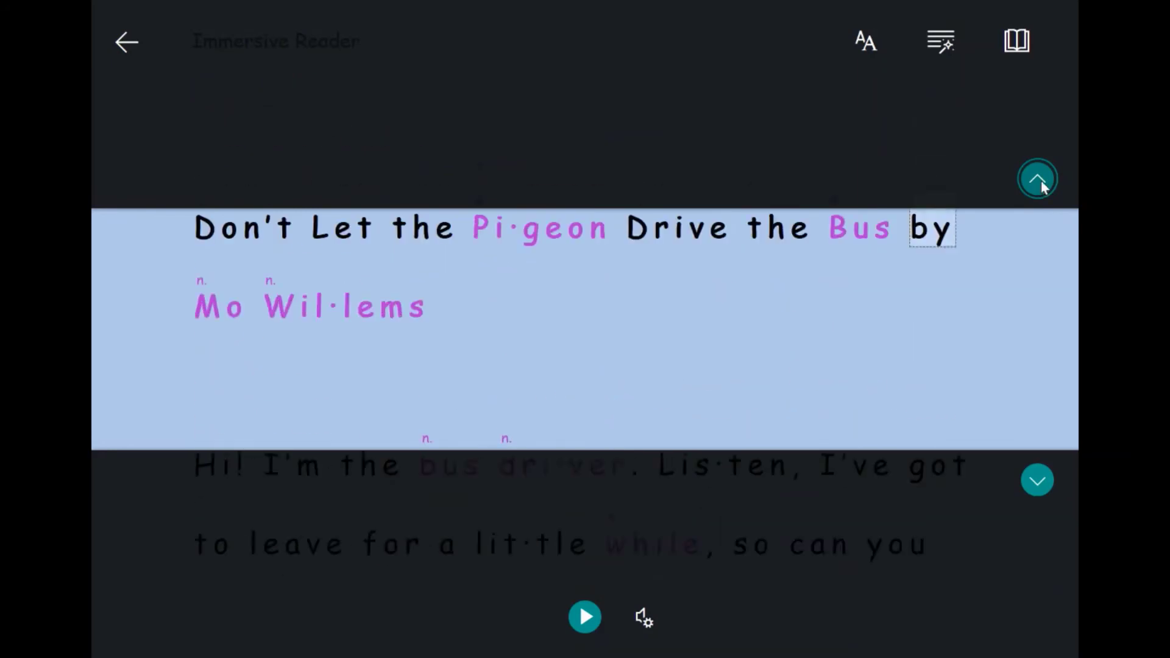
Step: View picture dictionary entries for 'Bus', 'Pigeon', 'Drive' and 'by'
click(1017, 41)
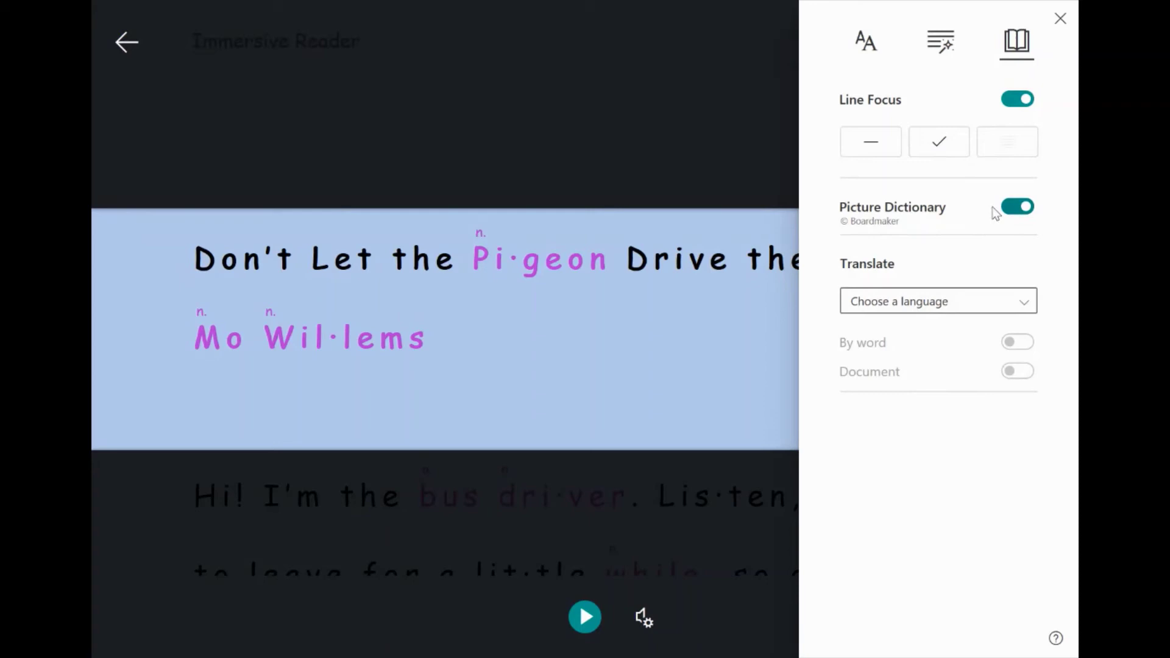
click(637, 330)
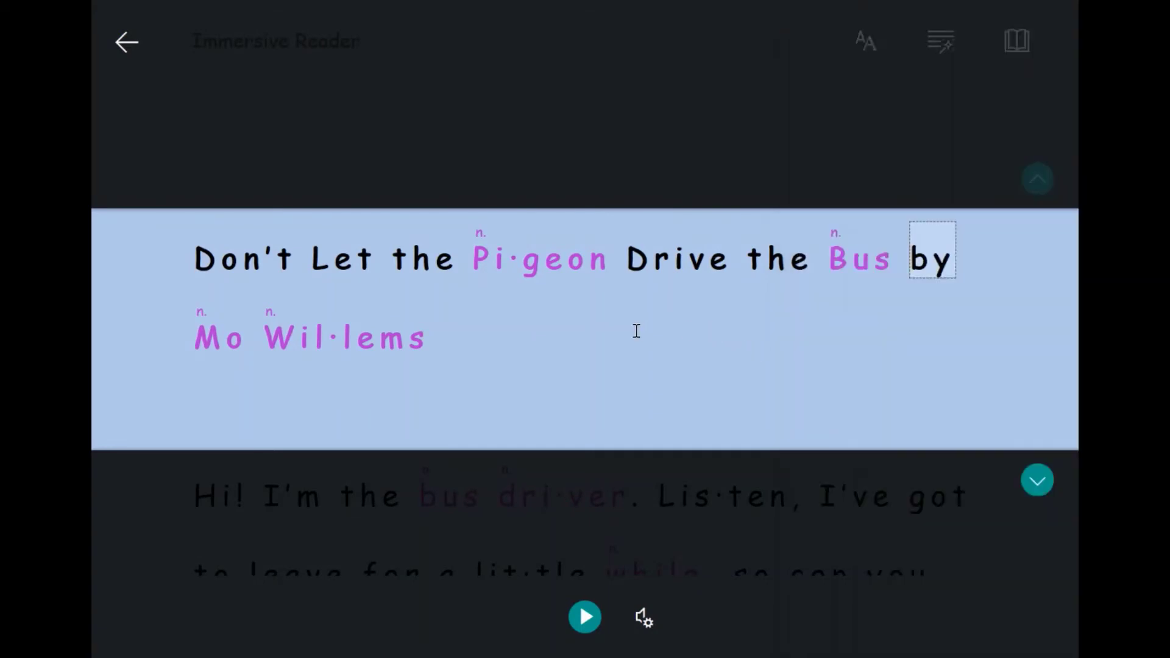
click(857, 267)
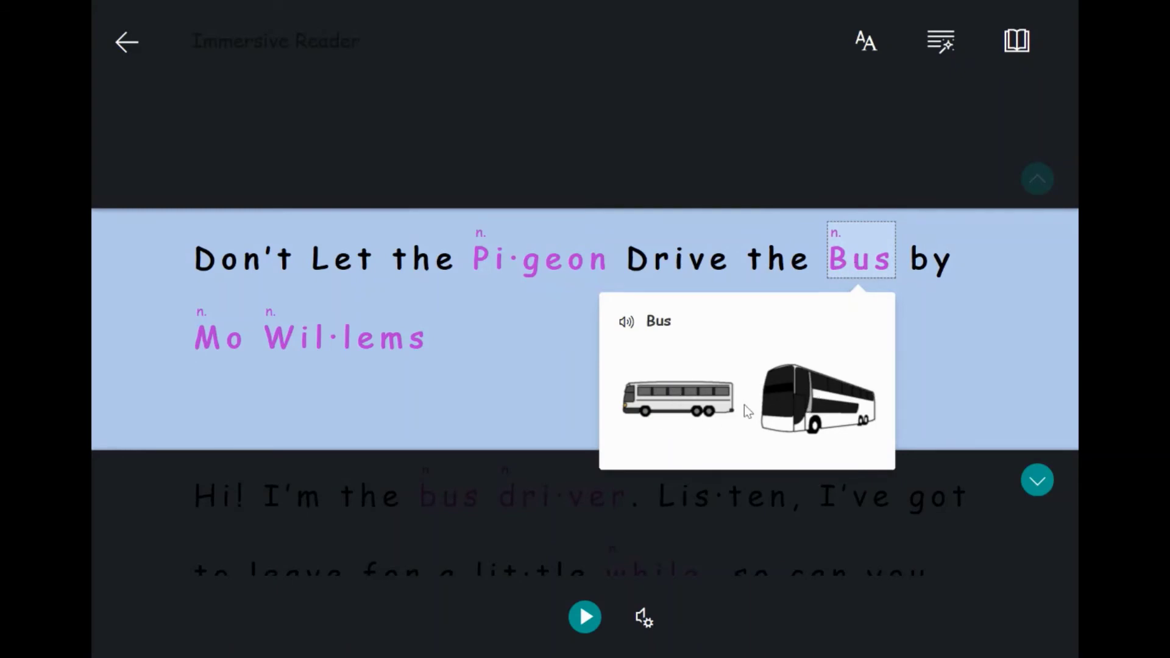
click(884, 338)
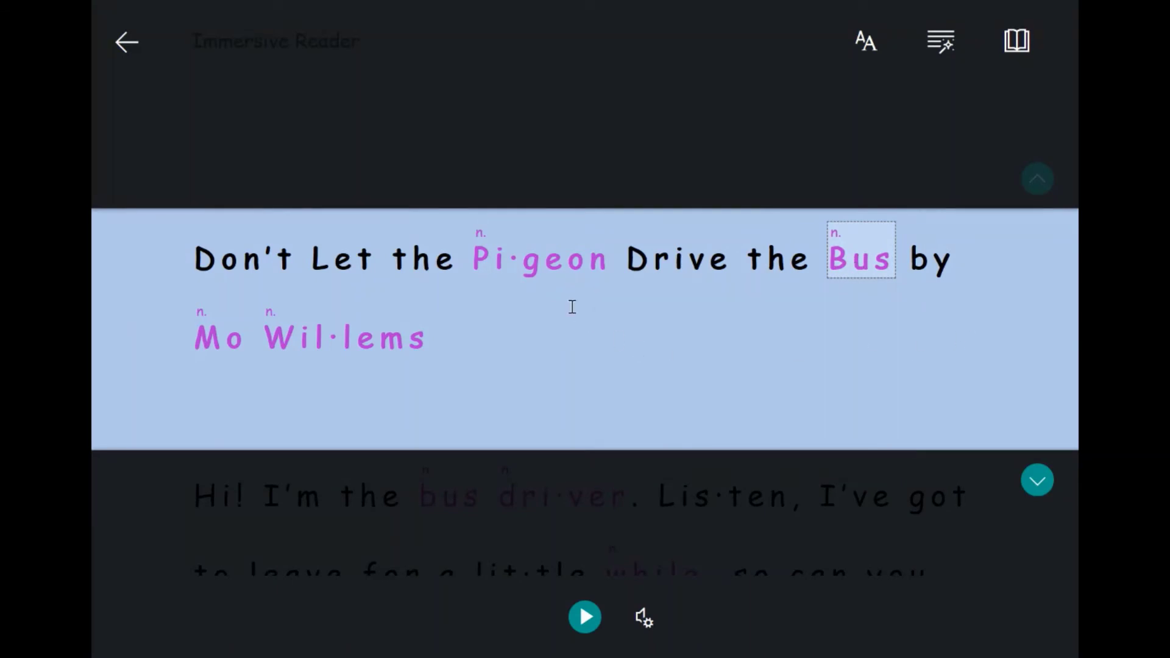
click(561, 274)
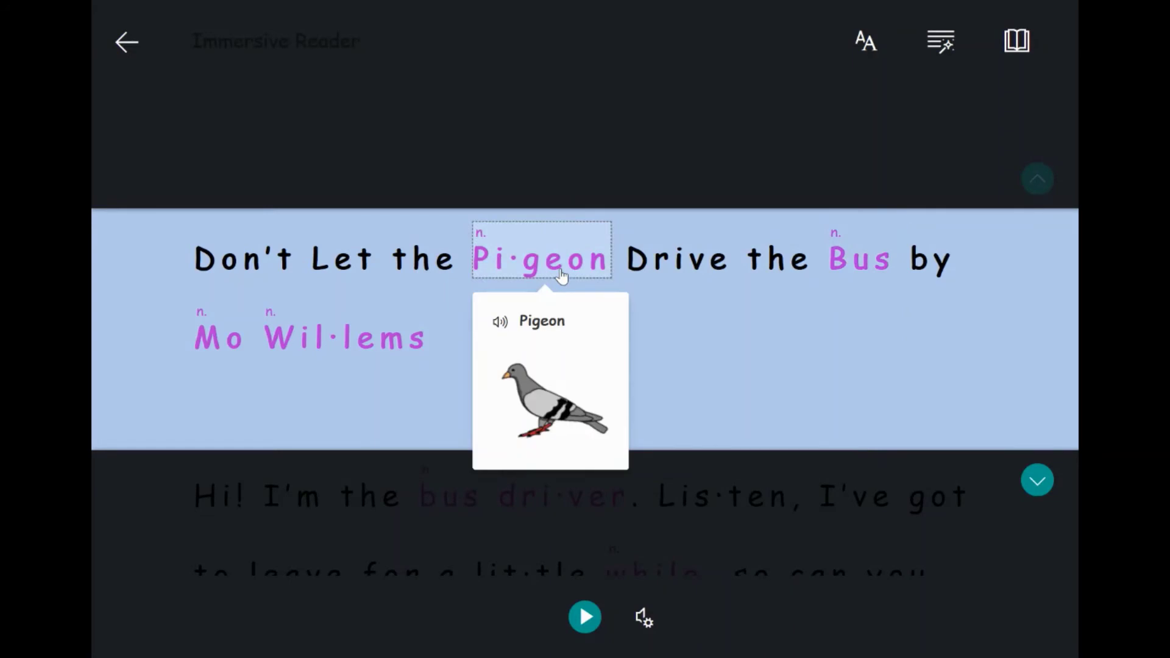
click(695, 251)
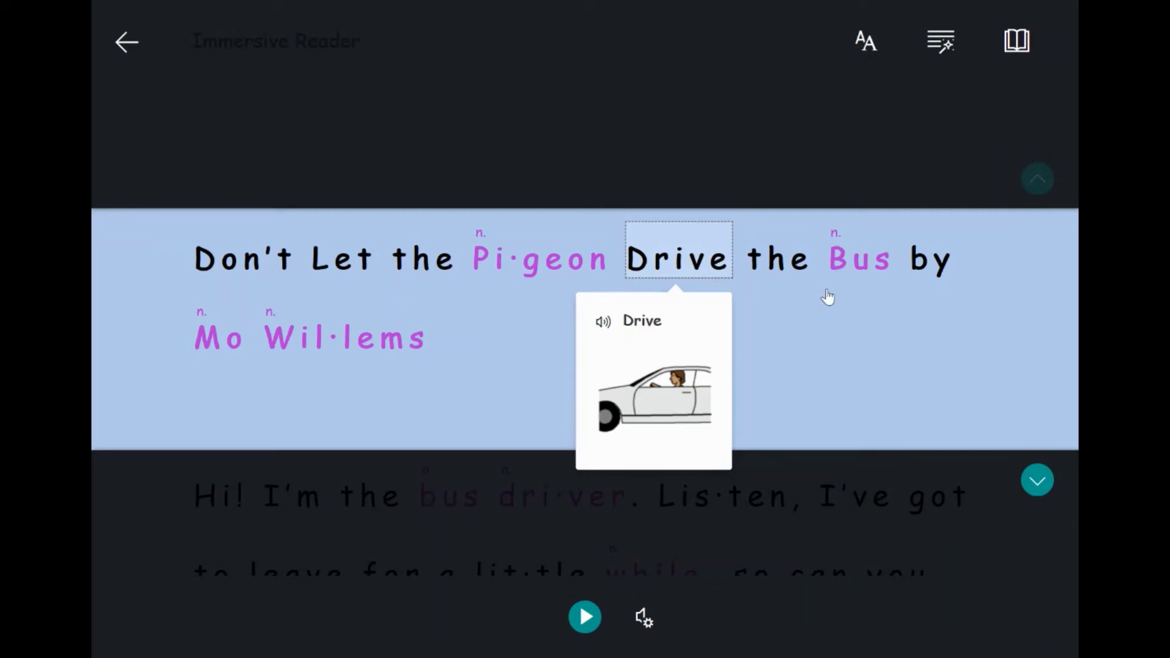
click(919, 265)
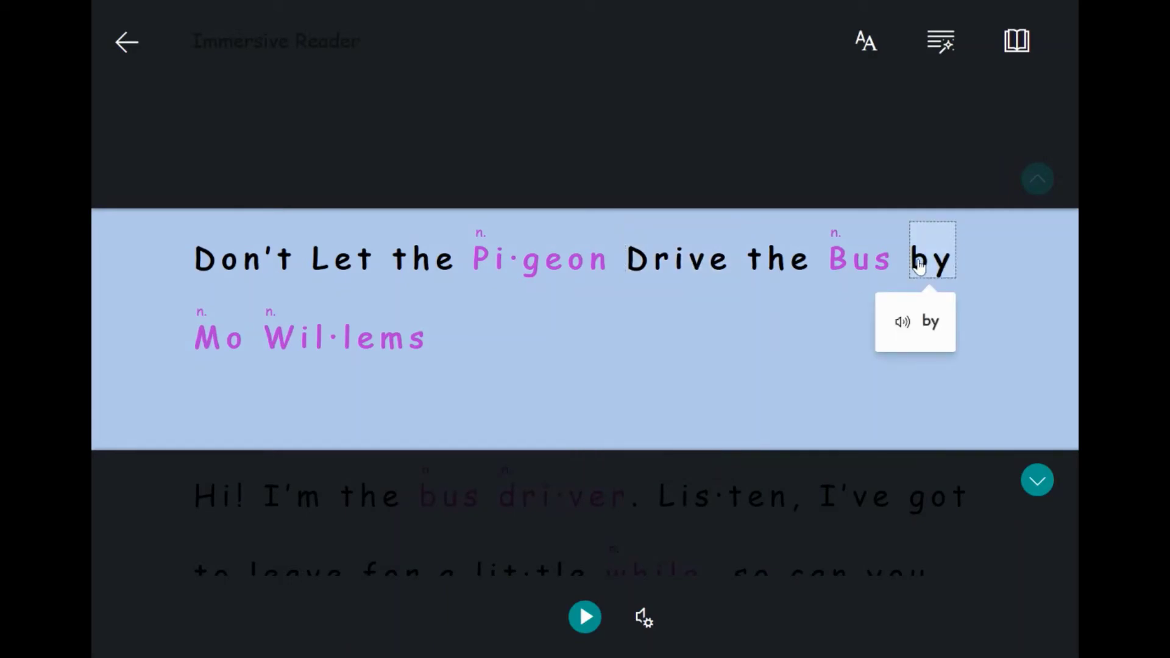
Step: Move focus to the bus driver paragraph and show pictures for 'Listen', 'leave' and 'little'
click(1038, 482)
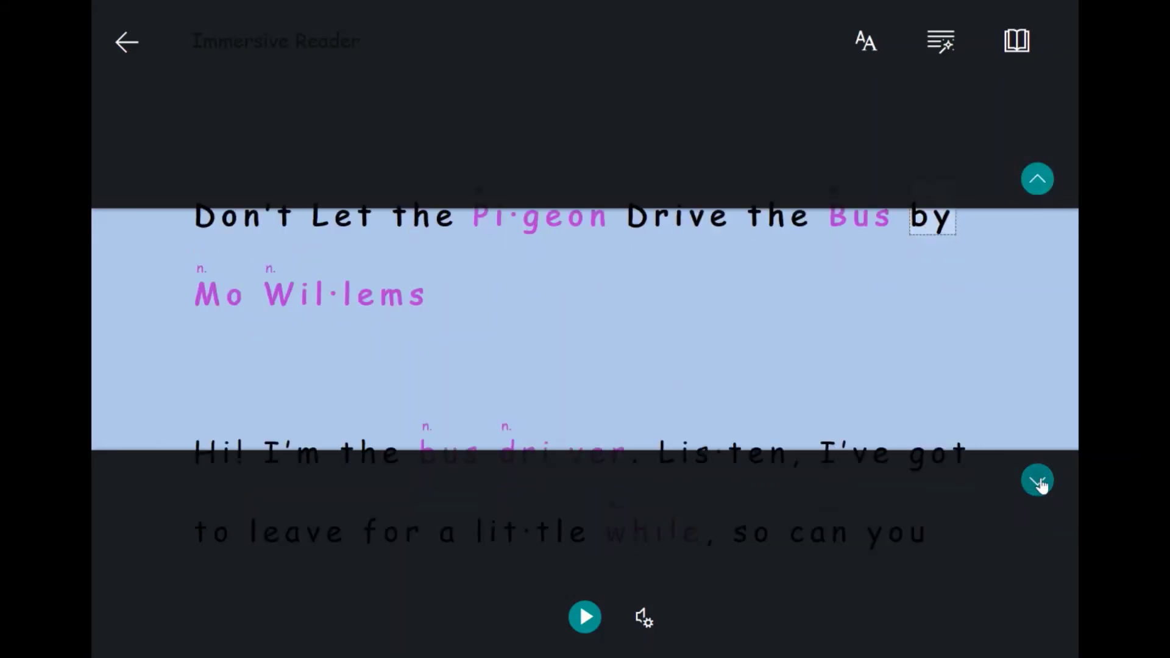
click(1039, 483)
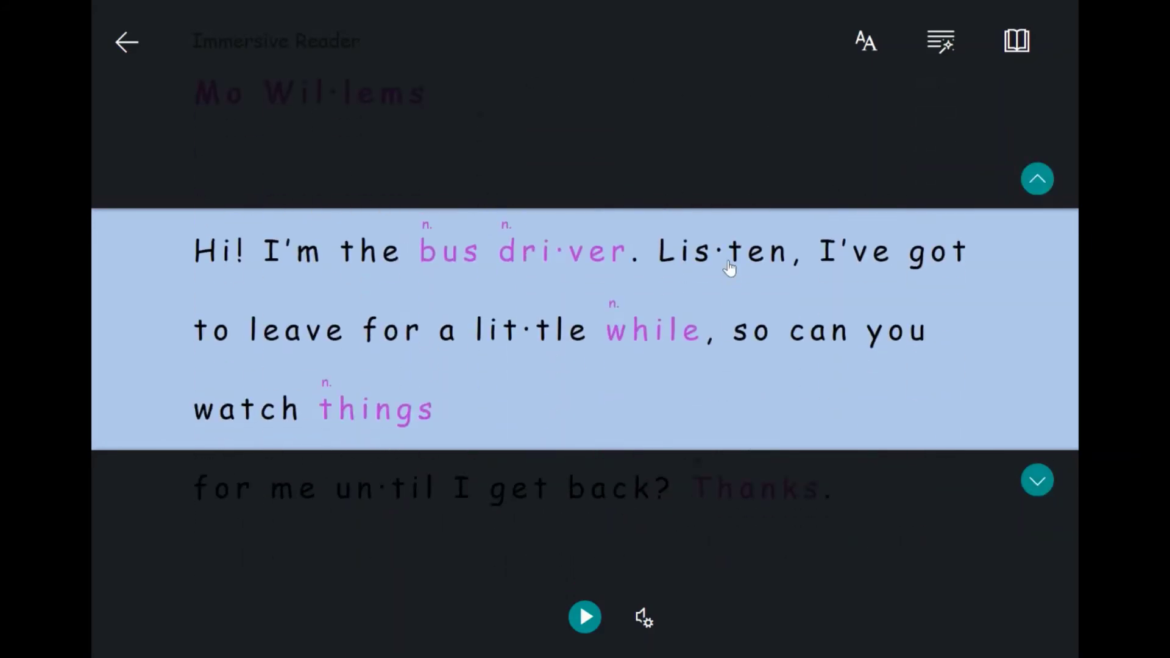
click(729, 265)
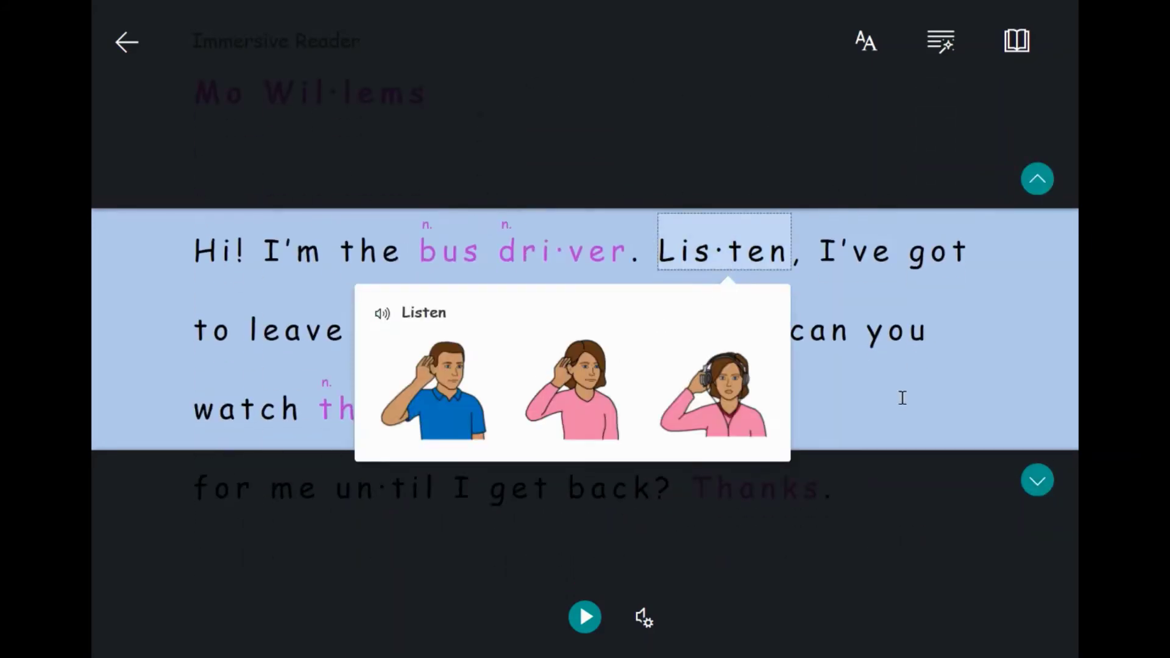
click(903, 398)
click(329, 341)
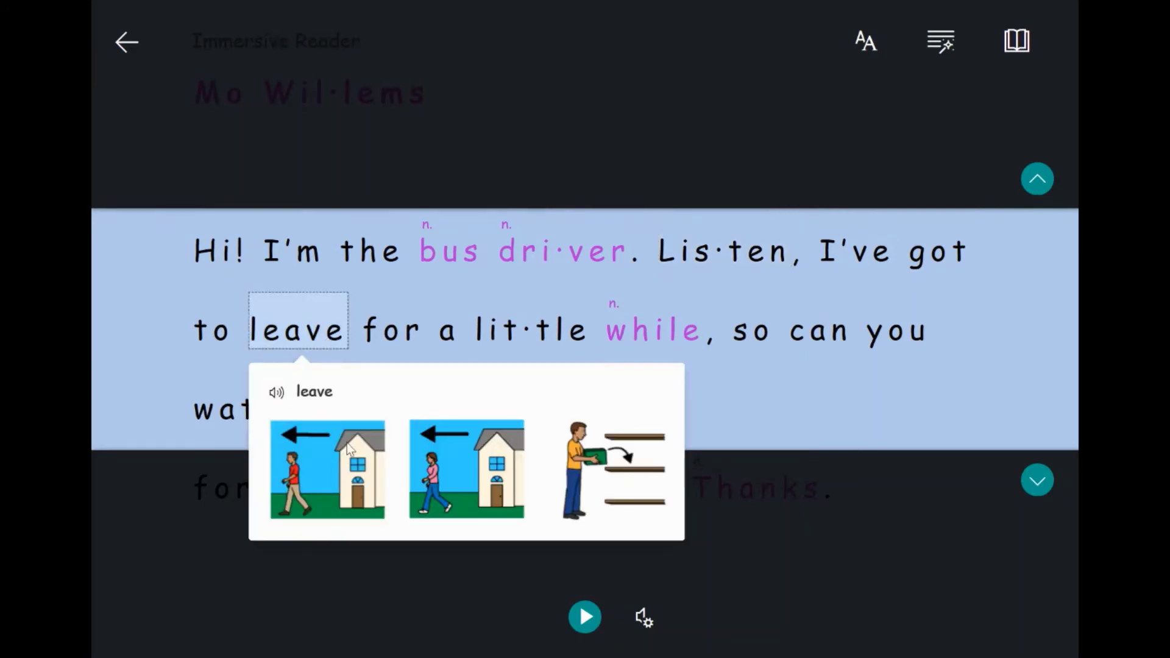
click(852, 382)
click(562, 345)
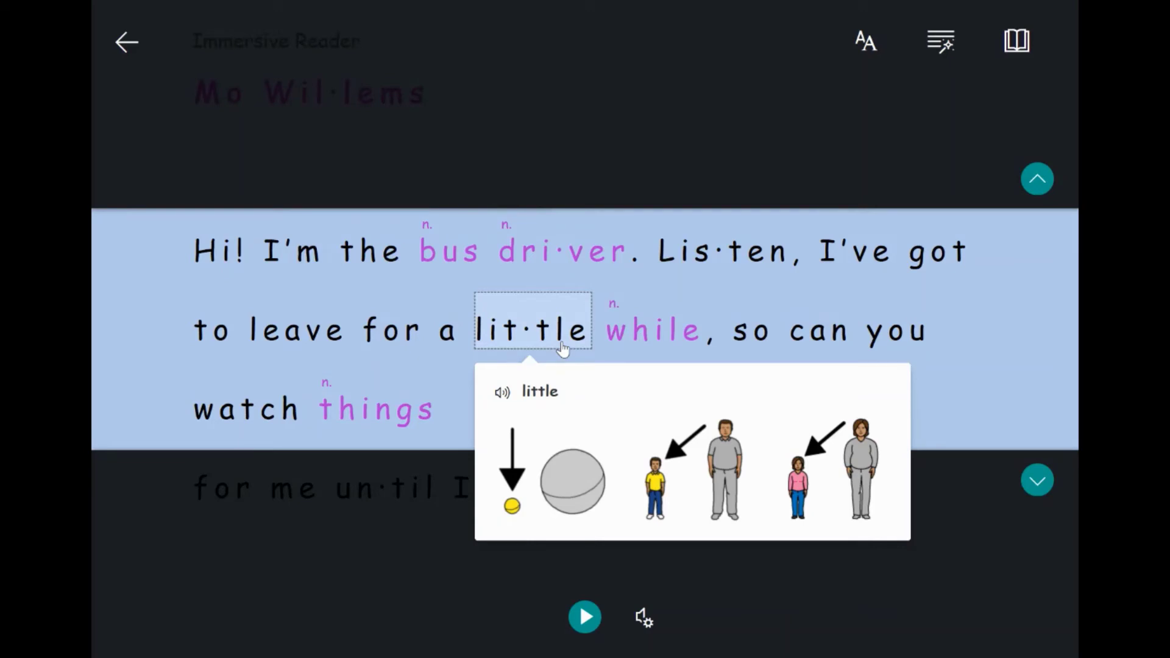
Step: Choose Japanese as the Translate language in Reading Preferences and return to the text
click(1014, 49)
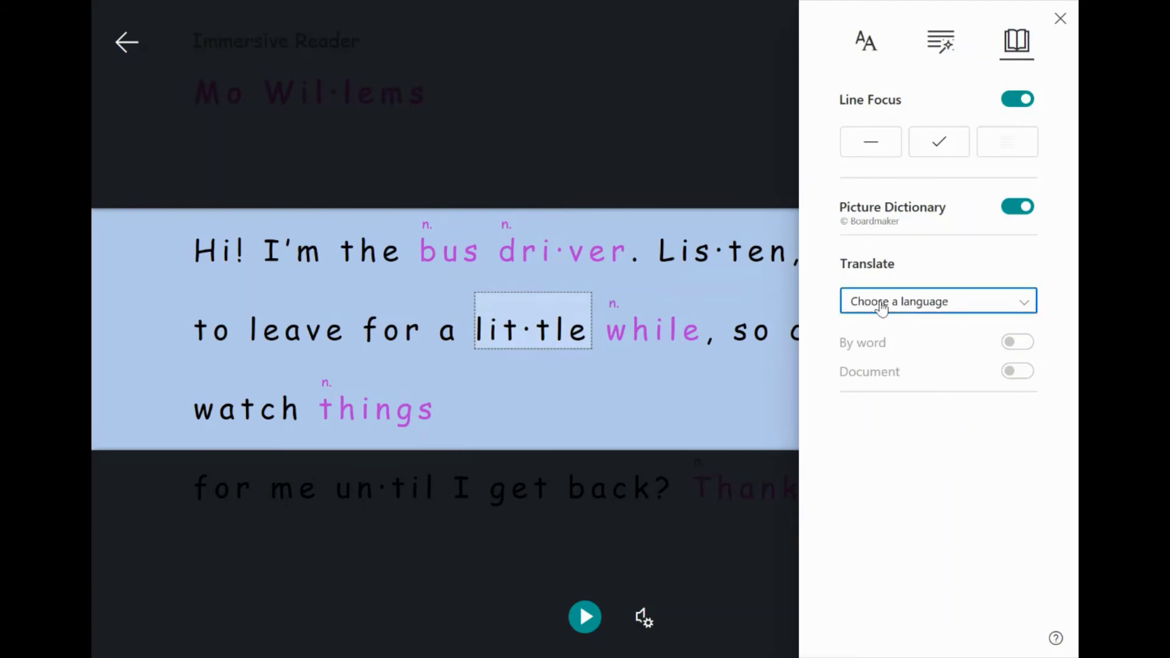
click(914, 300)
scroll(948, 426, down, 5)
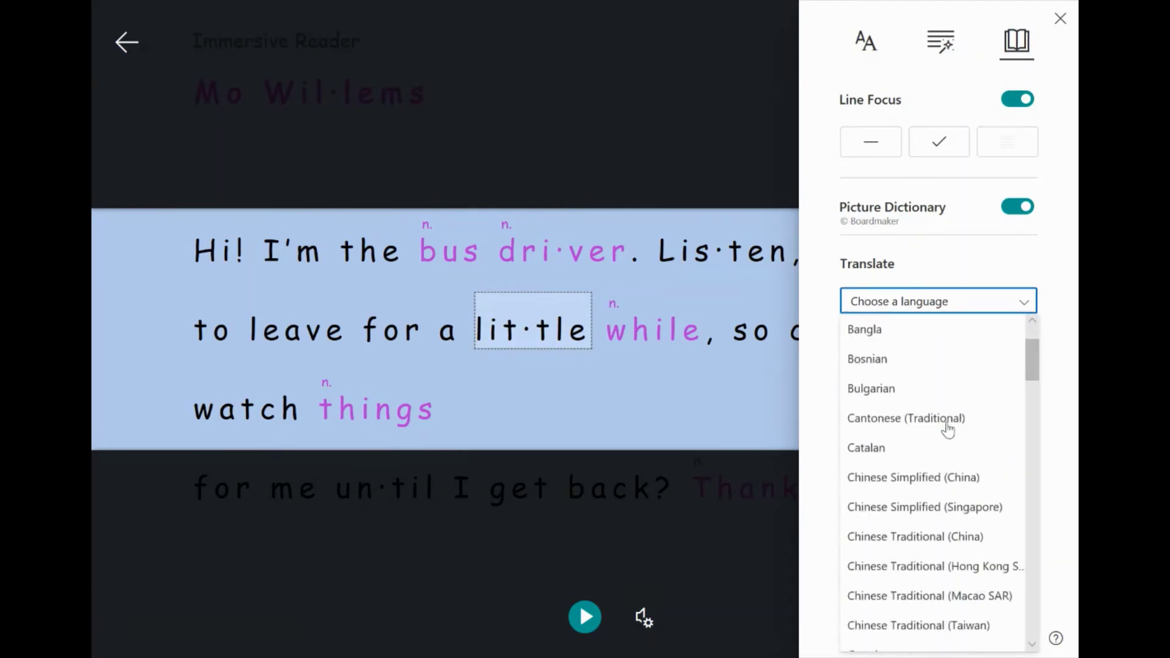
scroll(948, 430, down, 3)
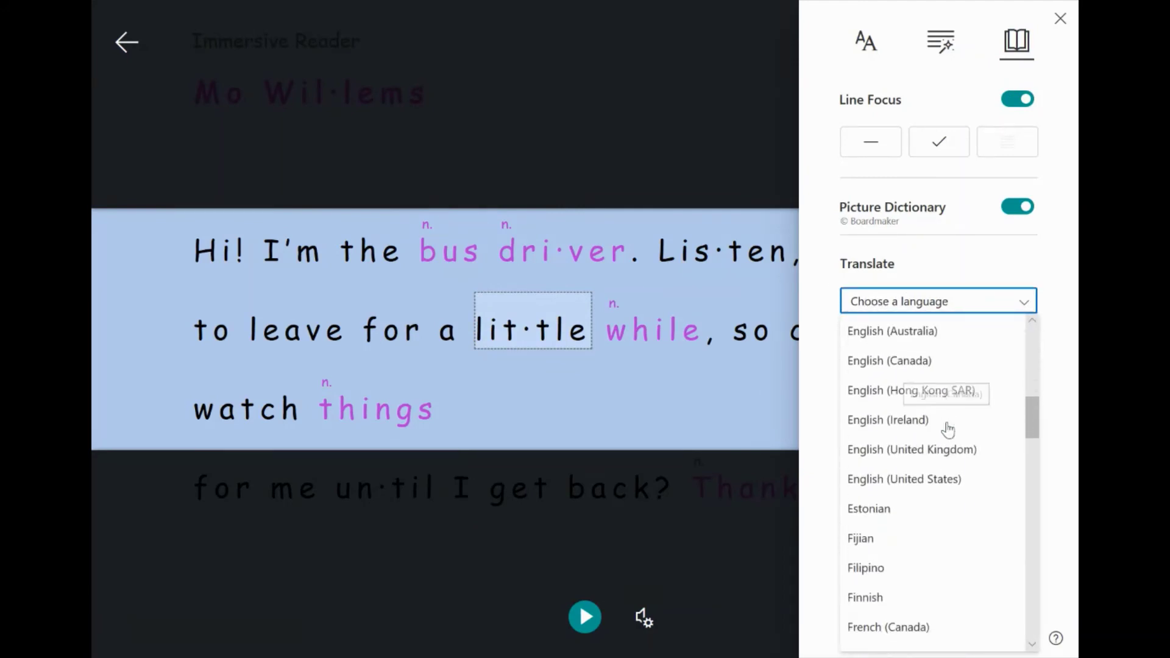
scroll(948, 430, down, 1)
scroll(949, 430, down, 6)
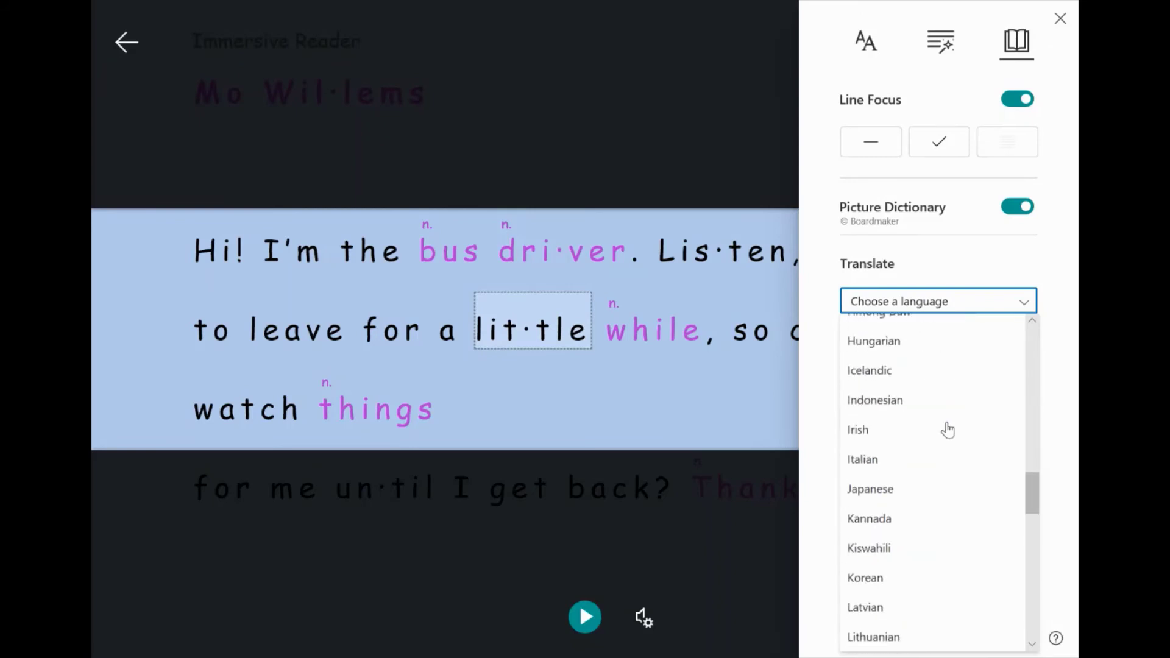
click(903, 488)
click(677, 390)
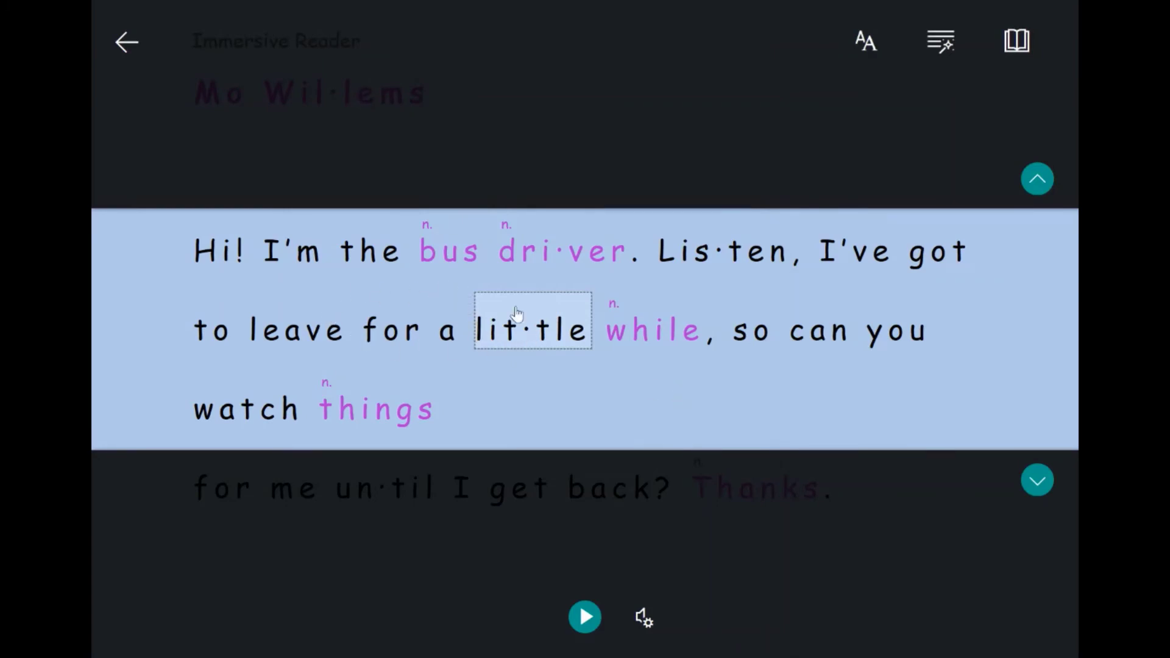
Step: Play the spoken Japanese translations of 'bus' and 'Drive' (運転), then reopen Reading Preferences
click(466, 261)
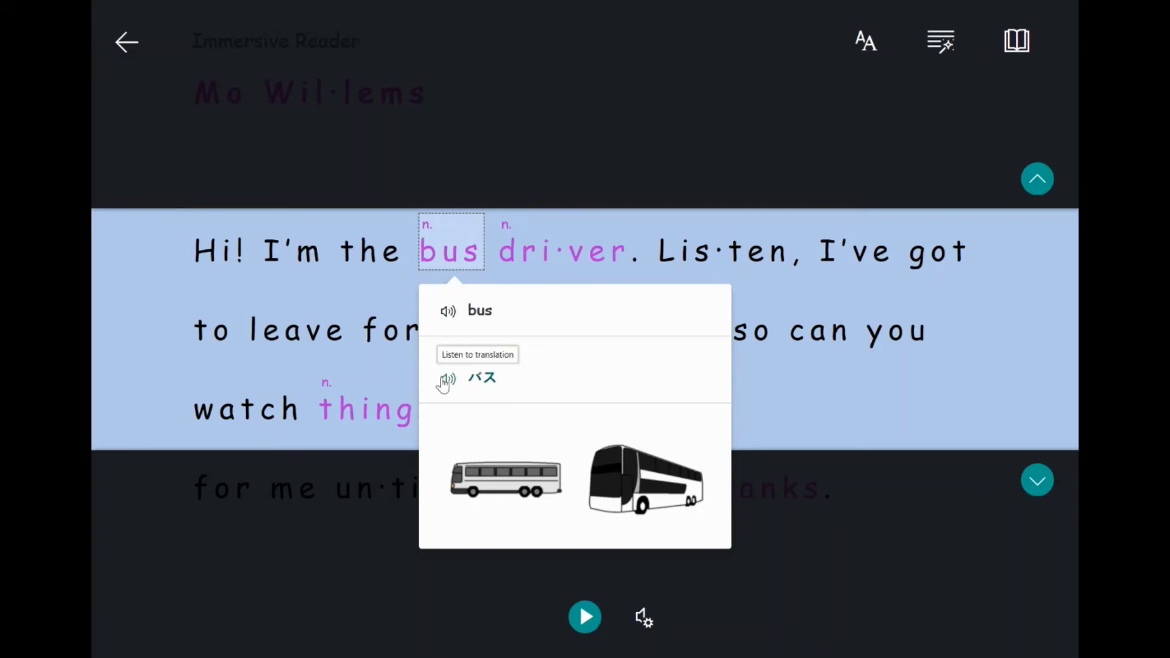
click(450, 379)
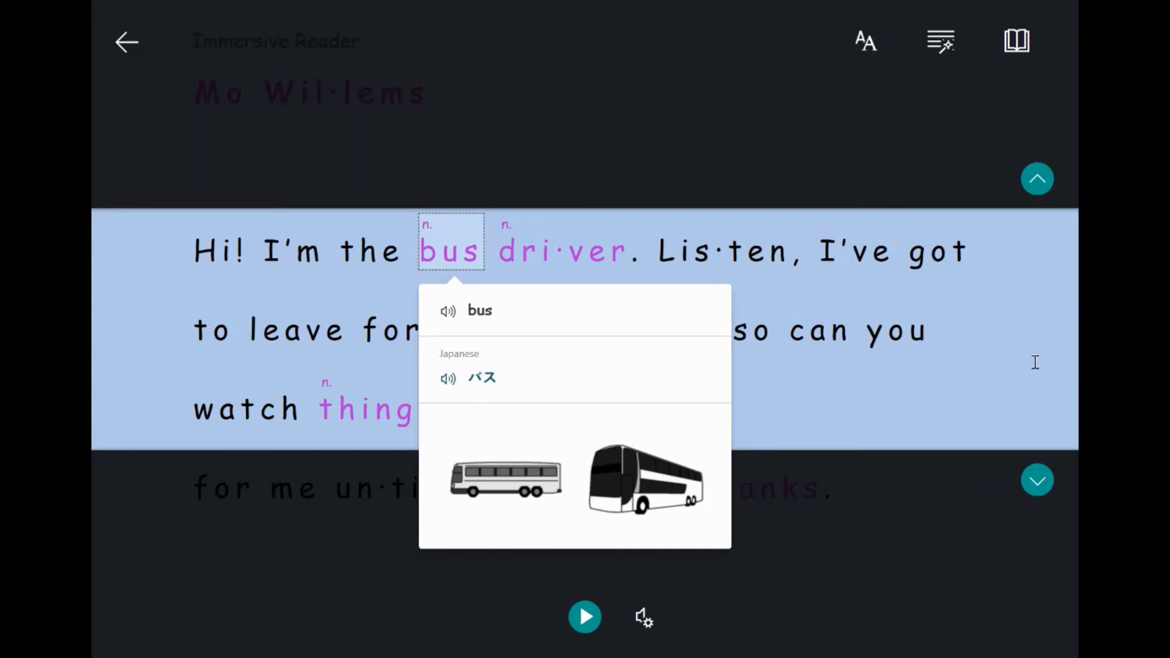
click(920, 384)
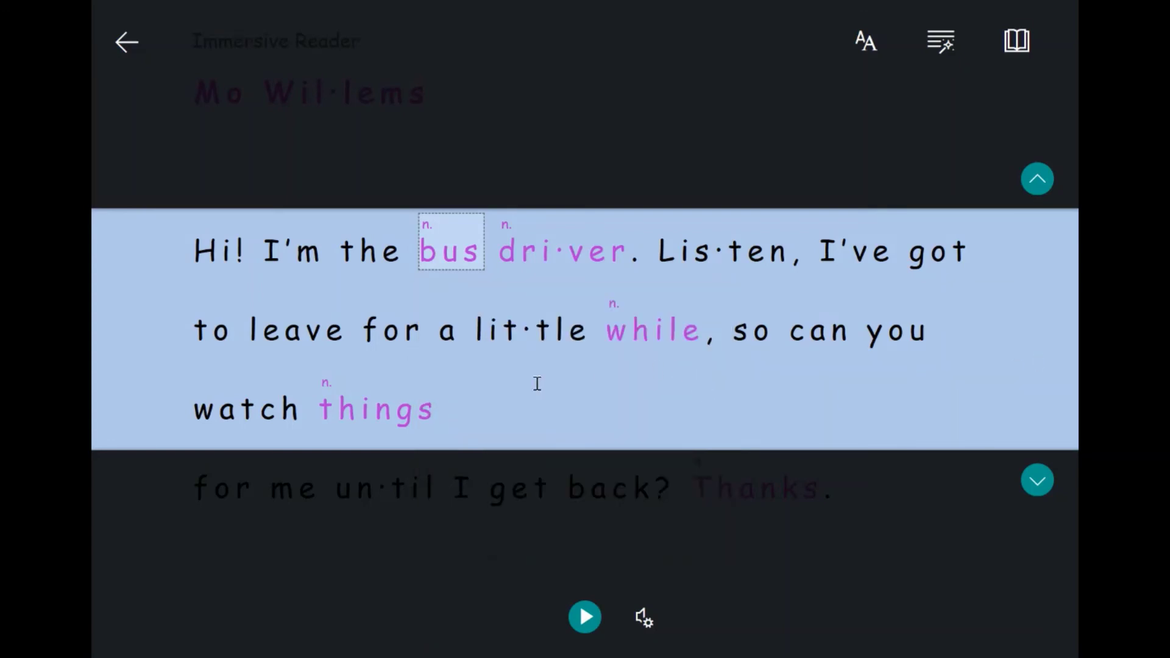
scroll(536, 384, up, 1)
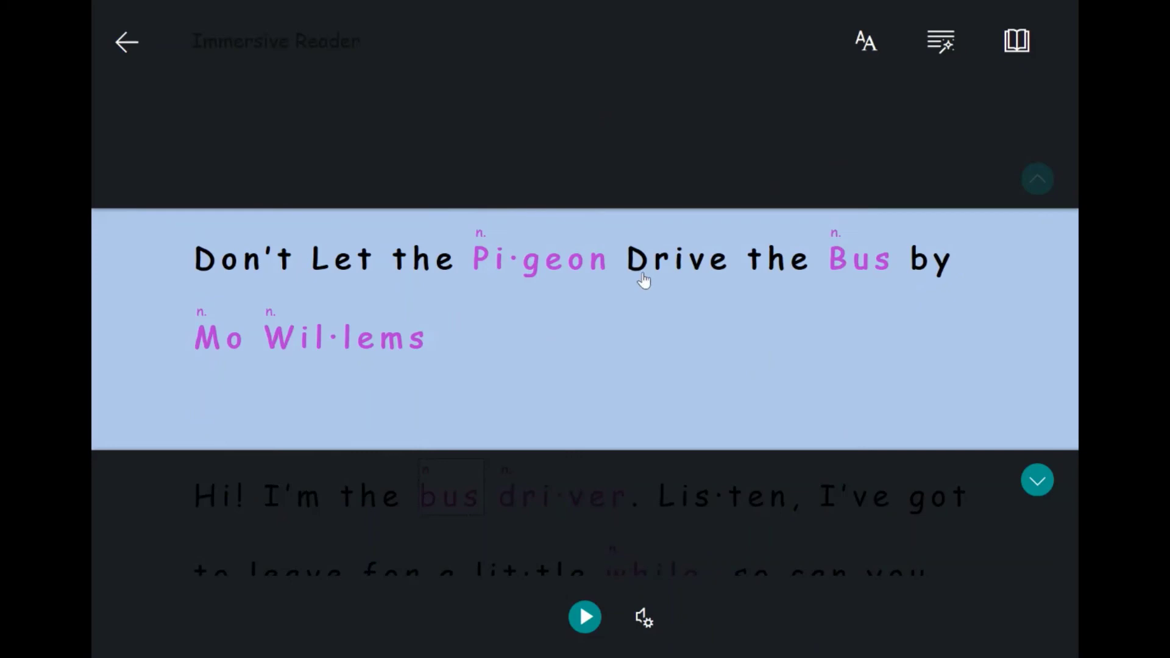
click(640, 259)
click(586, 389)
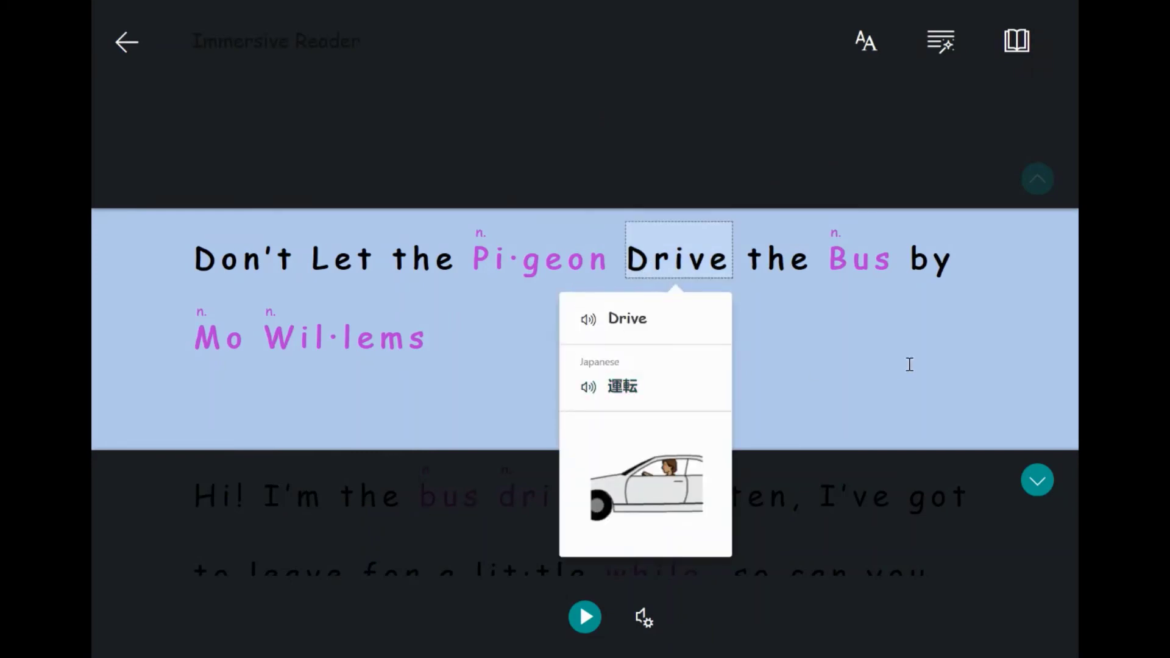
click(909, 363)
click(1015, 43)
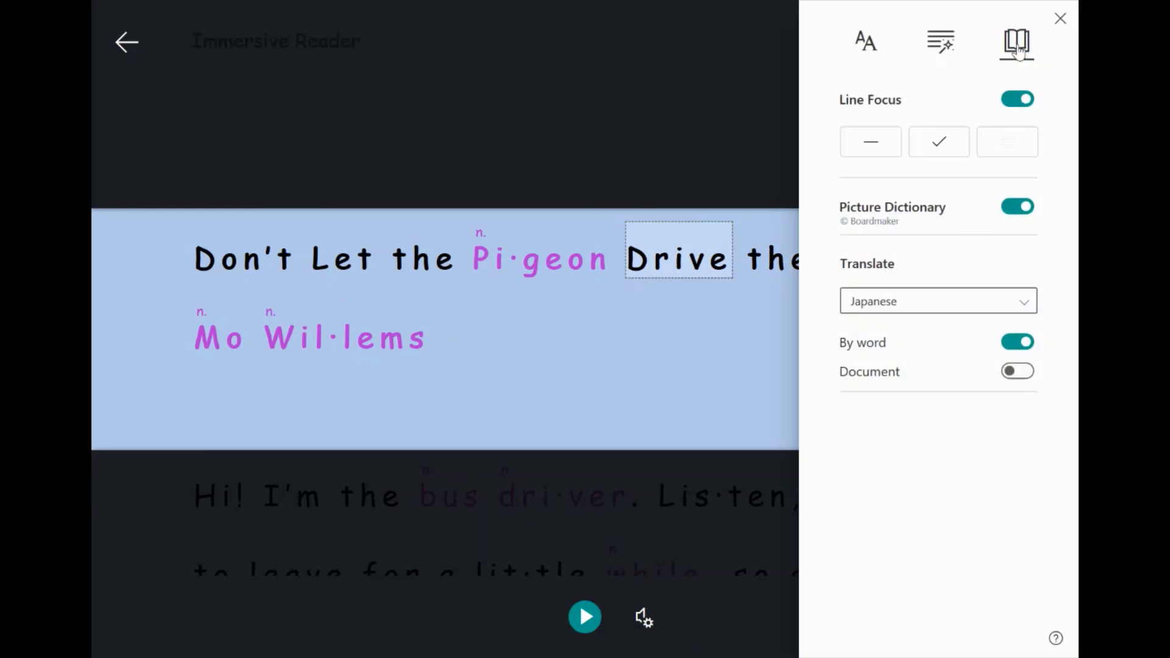
Step: Translate the whole document into Japanese, turn off Line Focus, and play then pause read-aloud
click(1019, 373)
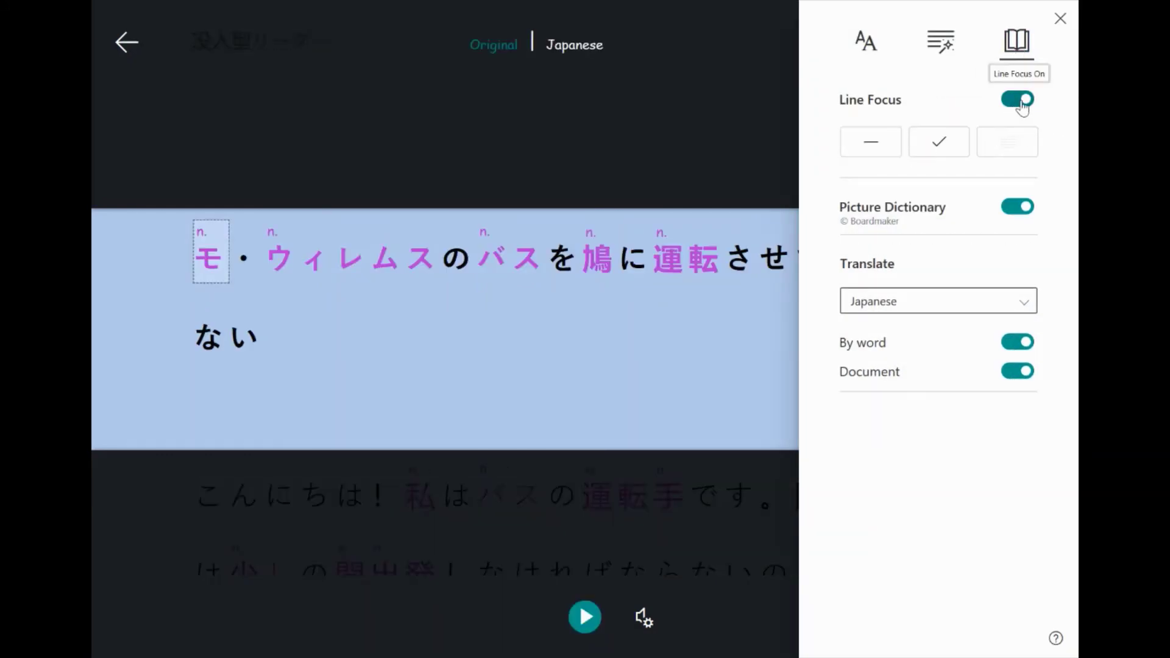
click(1022, 102)
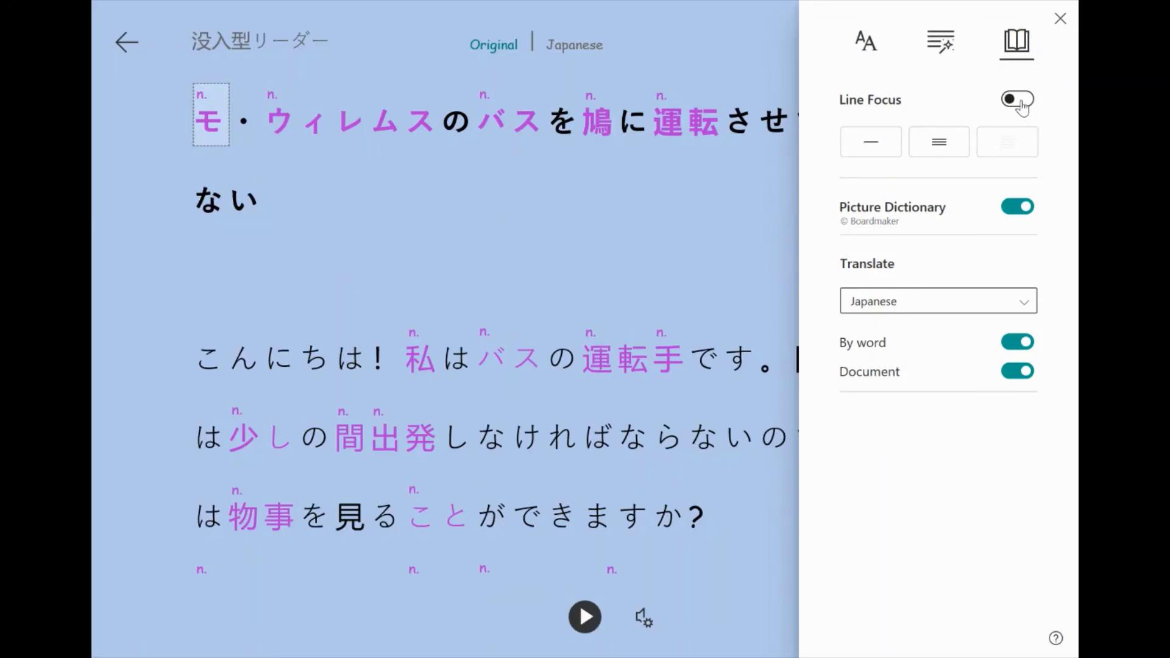
click(608, 256)
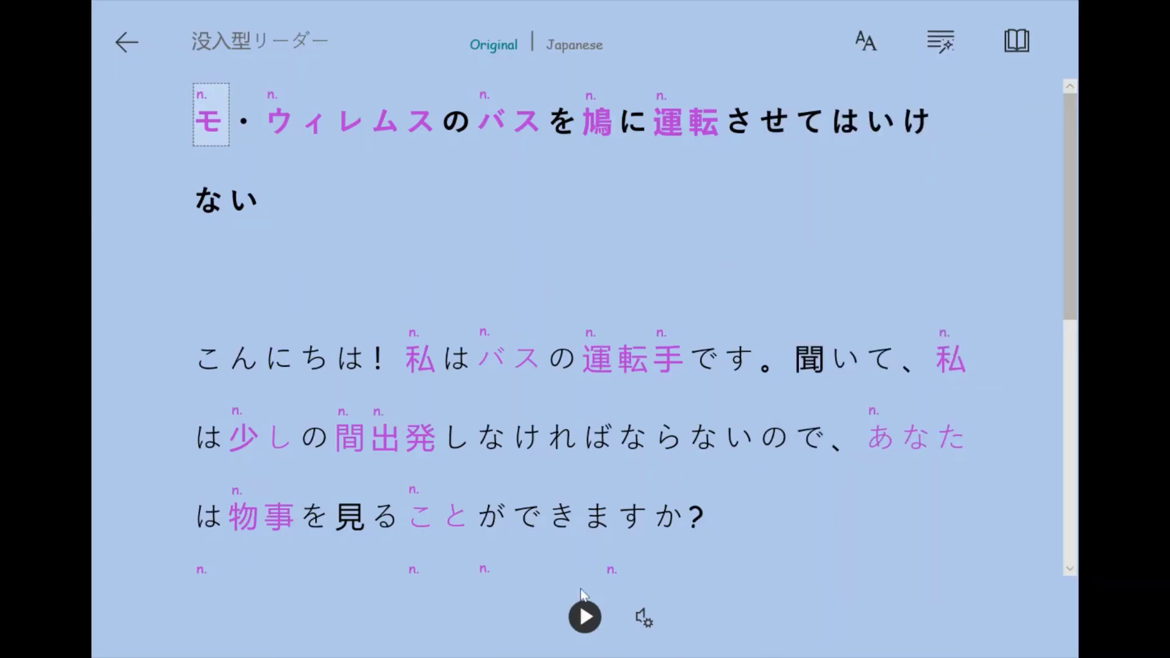
click(586, 617)
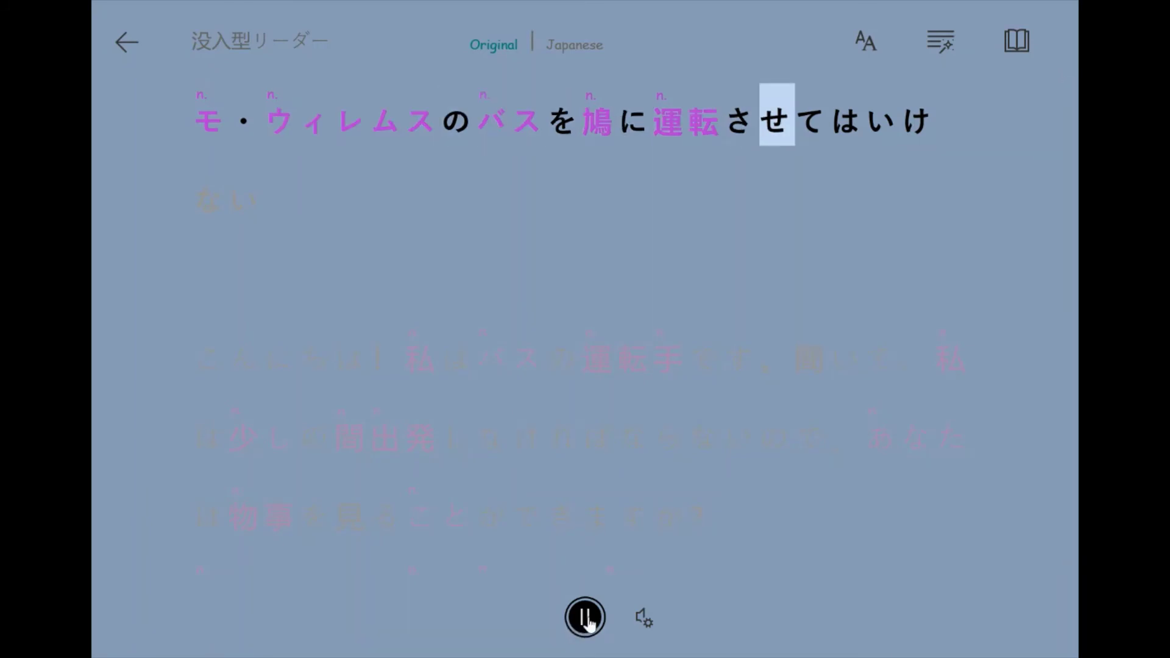
click(587, 618)
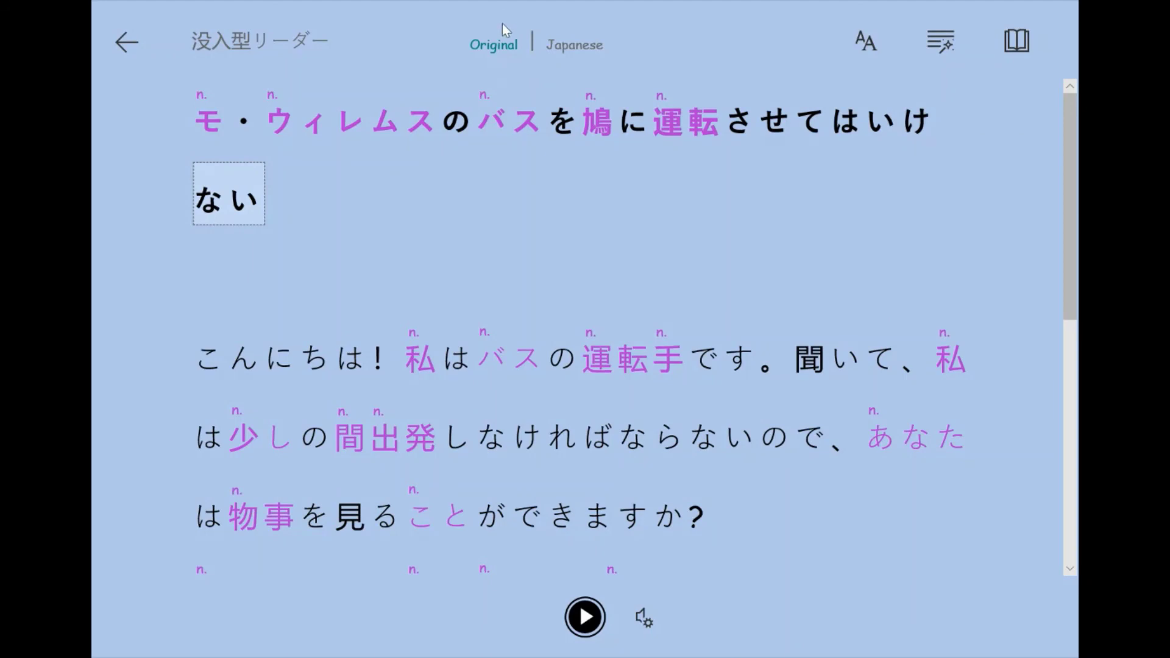
Step: Toggle between Original and Japanese views, ending on the original English text
click(500, 52)
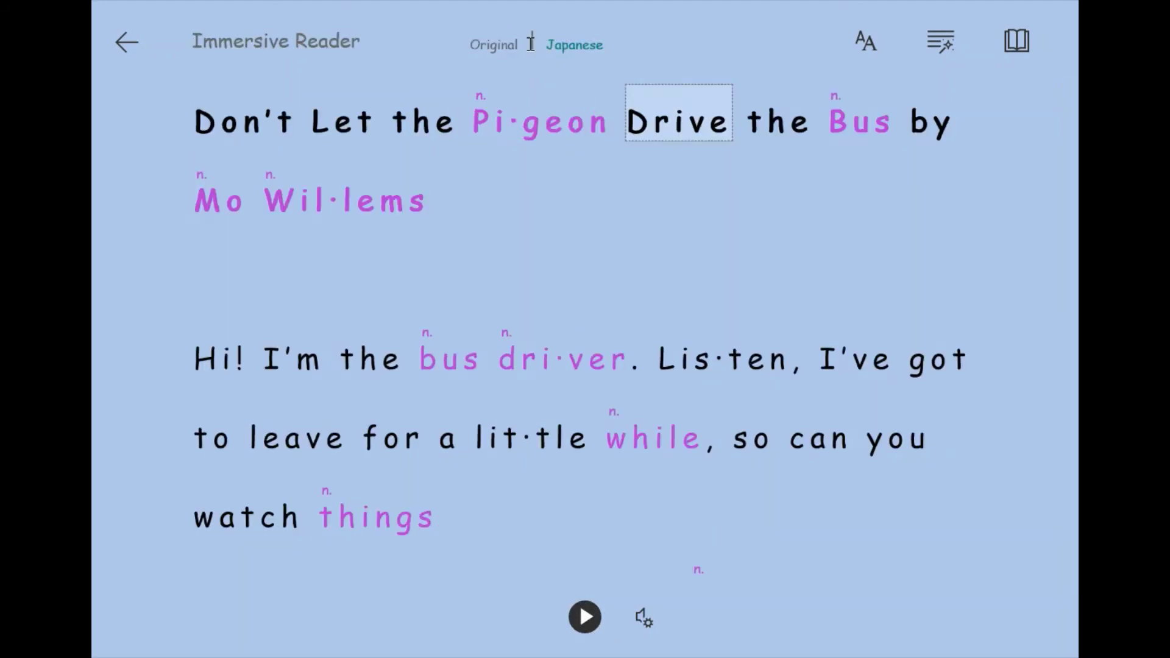
click(560, 53)
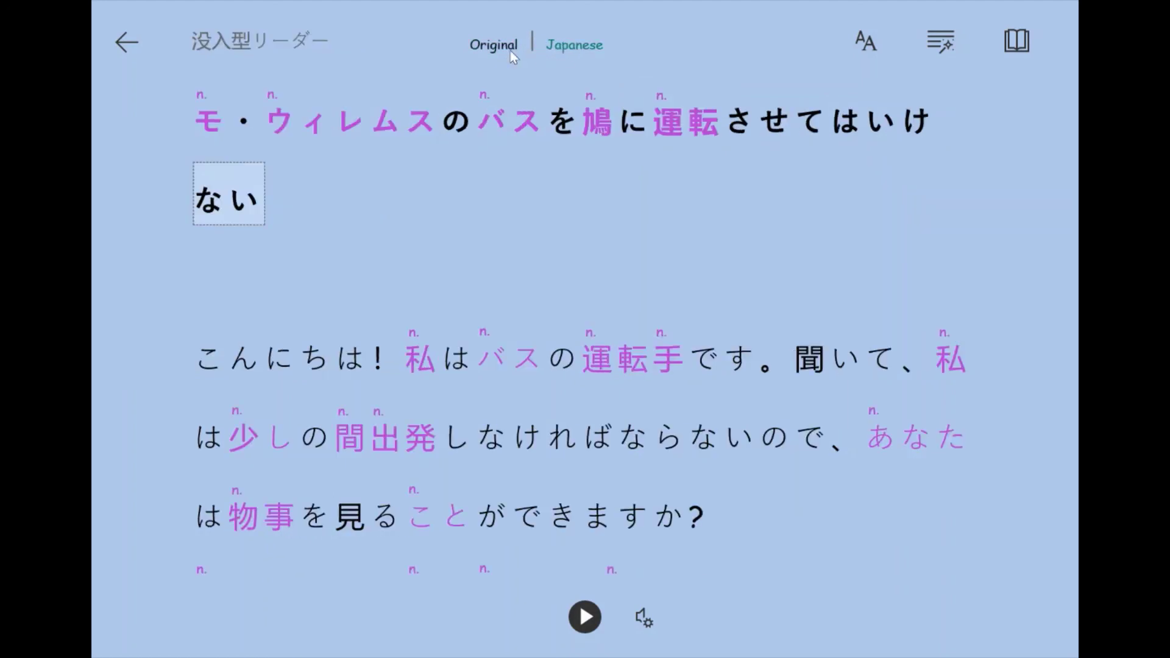
click(510, 50)
click(559, 53)
click(491, 52)
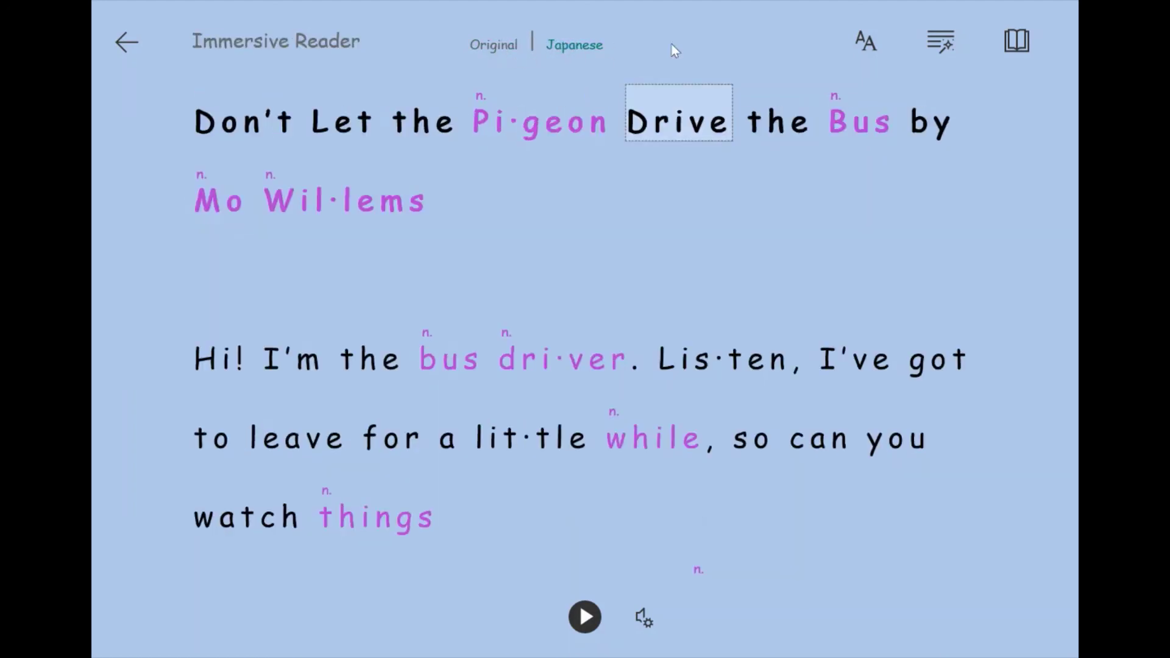